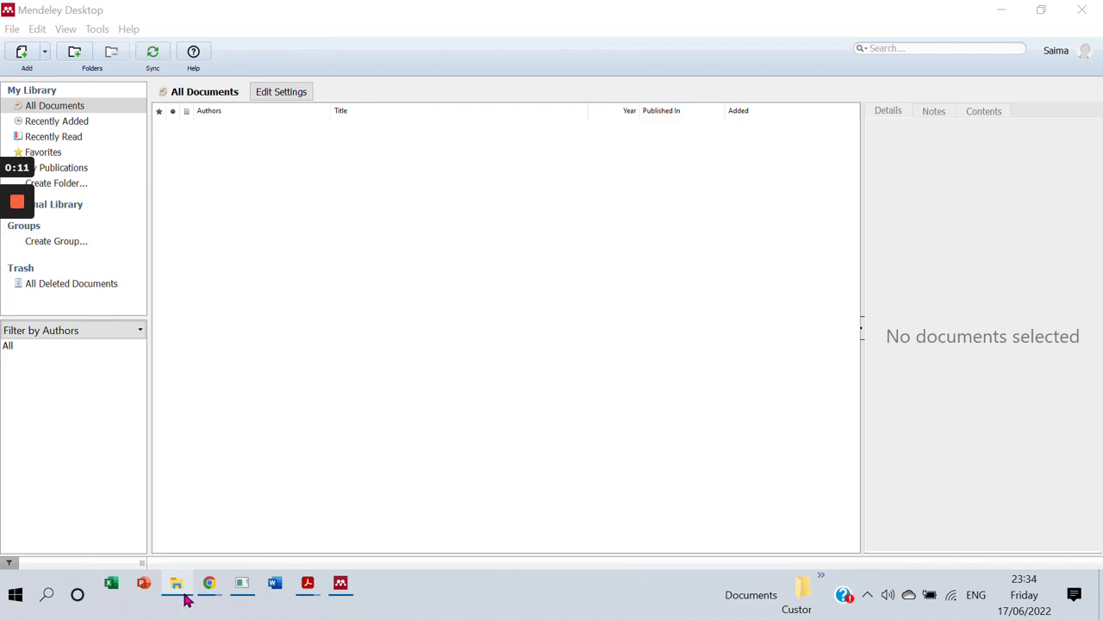
Switch to File Explorer and open the ARM folder inside My Drive
mouse_move(181, 597)
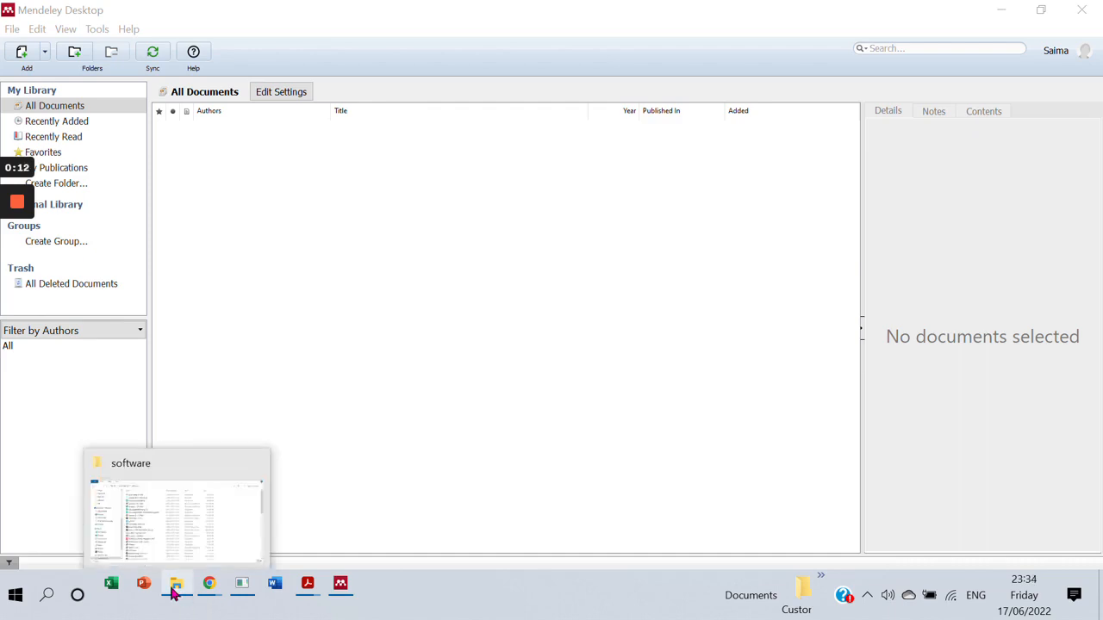
left_click(164, 528)
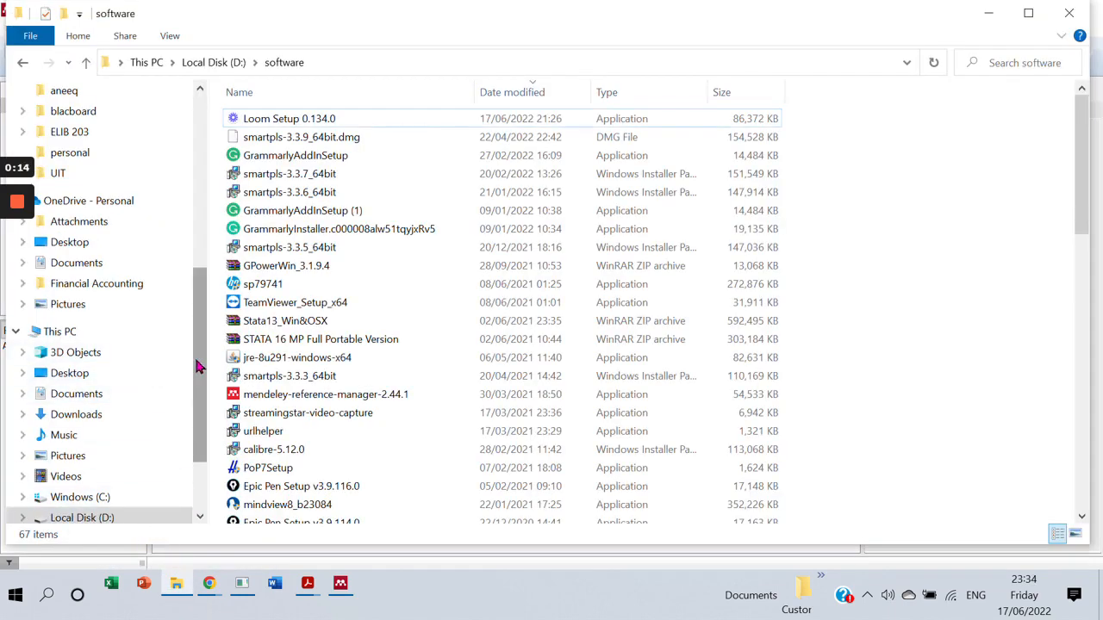
left_click_drag(197, 364, 197, 177)
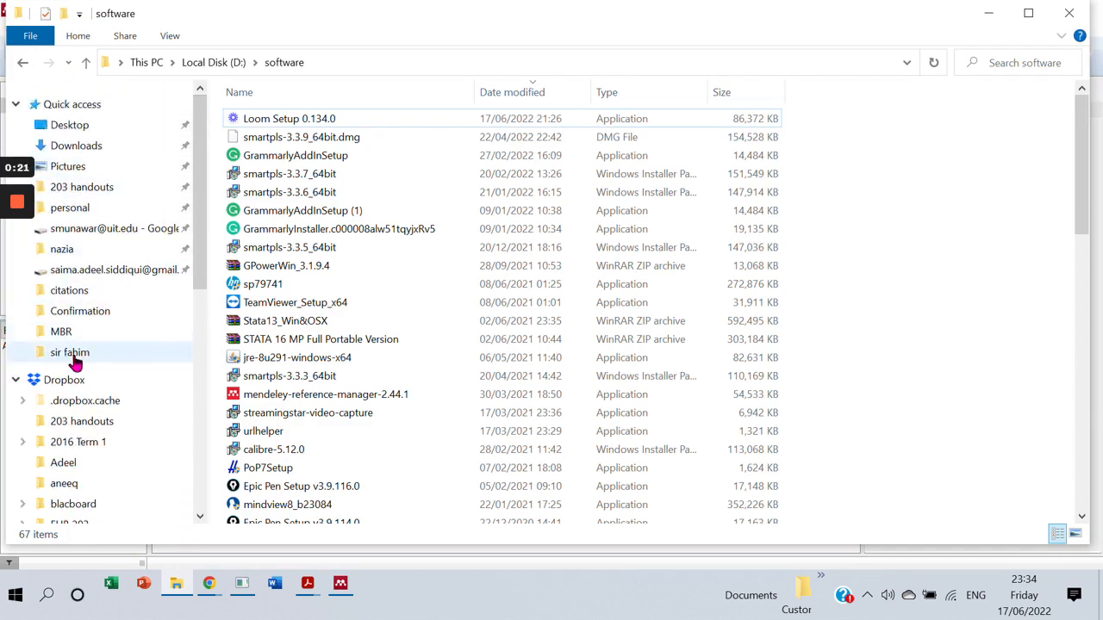
left_click(82, 294)
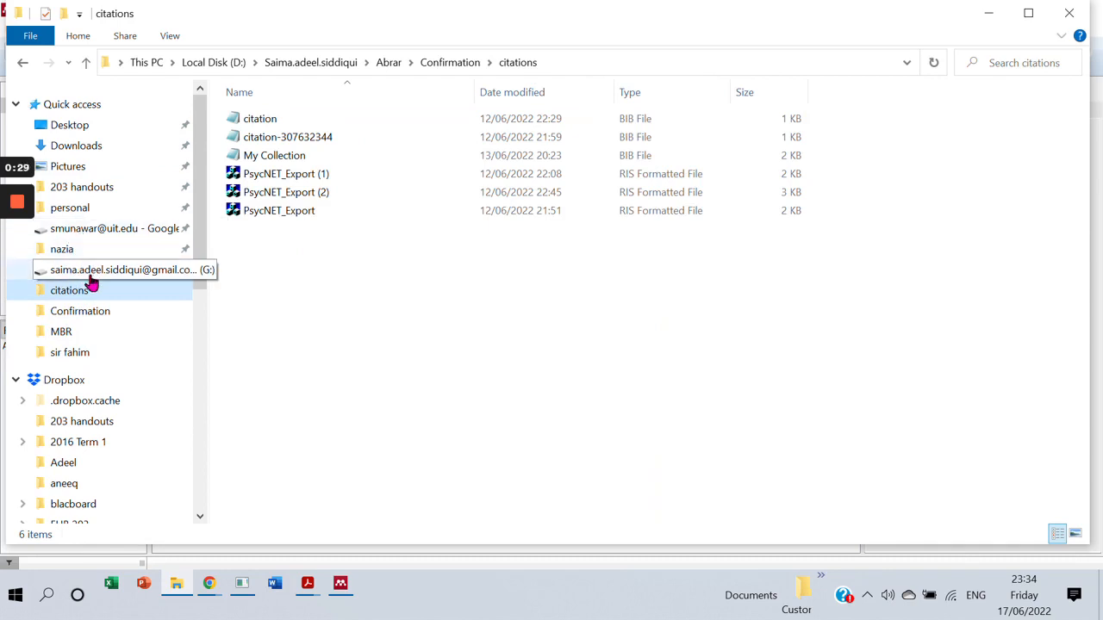
left_click(89, 274)
left_click(281, 138)
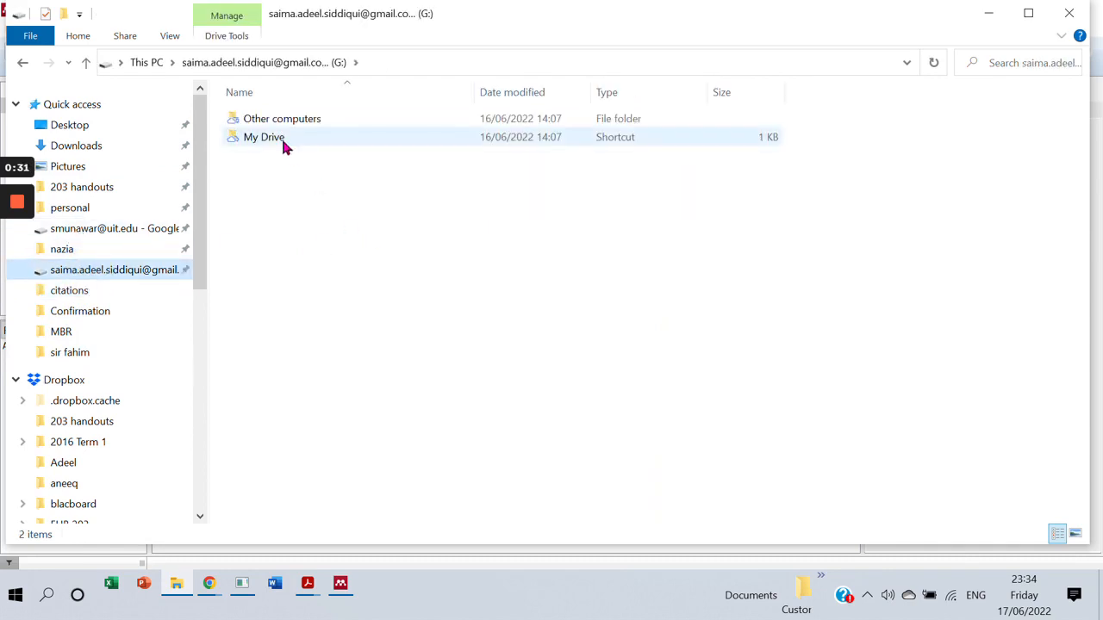
double_click(283, 143)
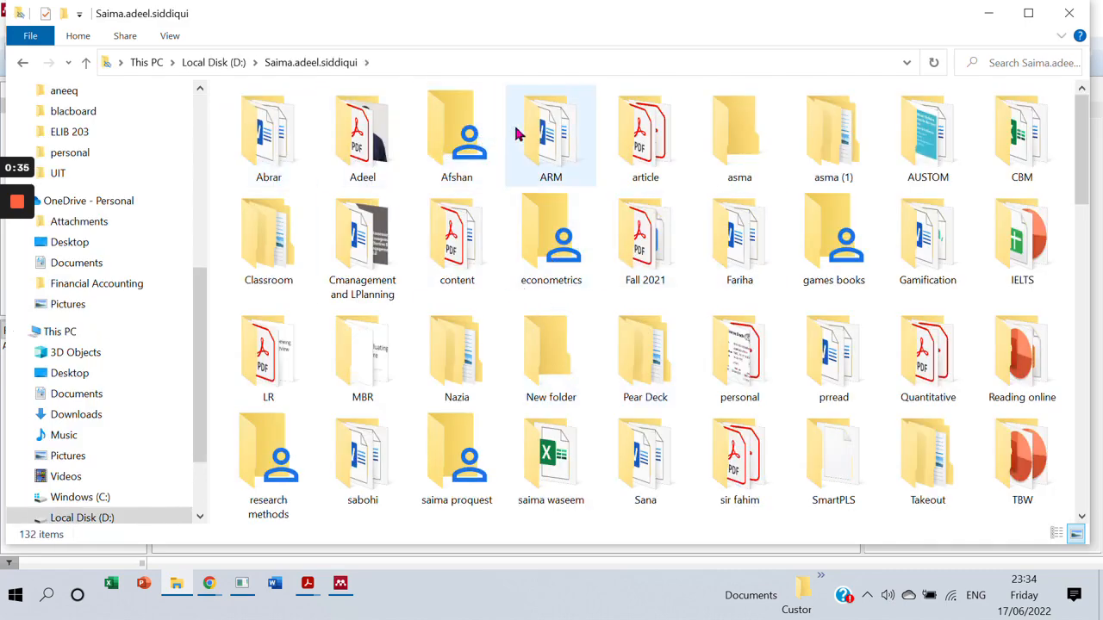
double_click(555, 138)
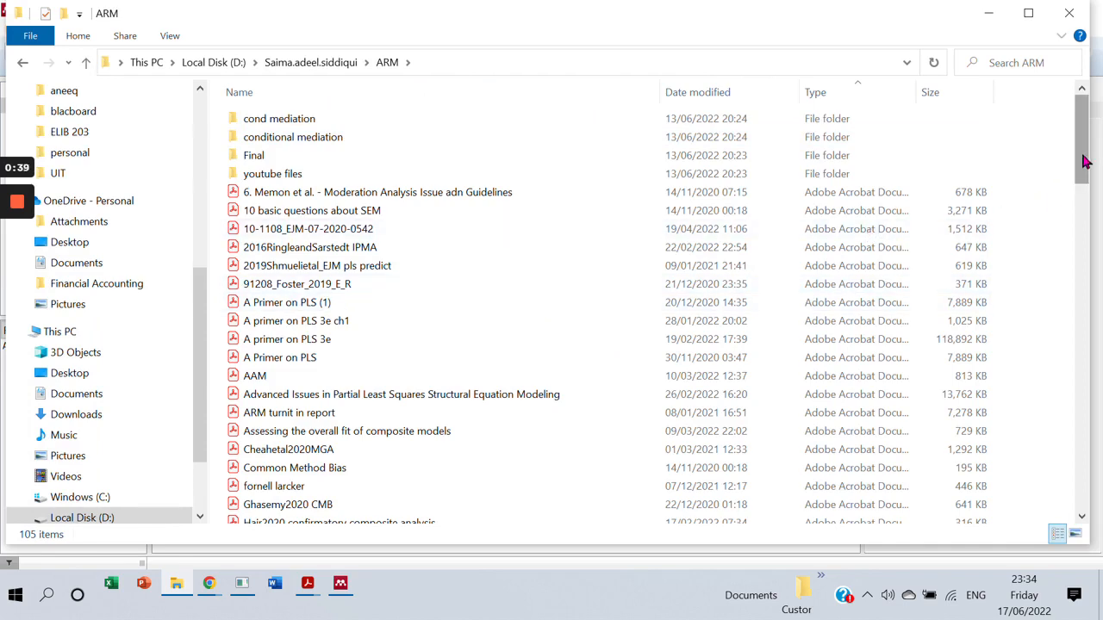
Import the kock2015 PDF from the ARM folder into the Mendeley Desktop library and review the new entry's details
left_click_drag(1084, 164, 1077, 234)
left_click(231, 370)
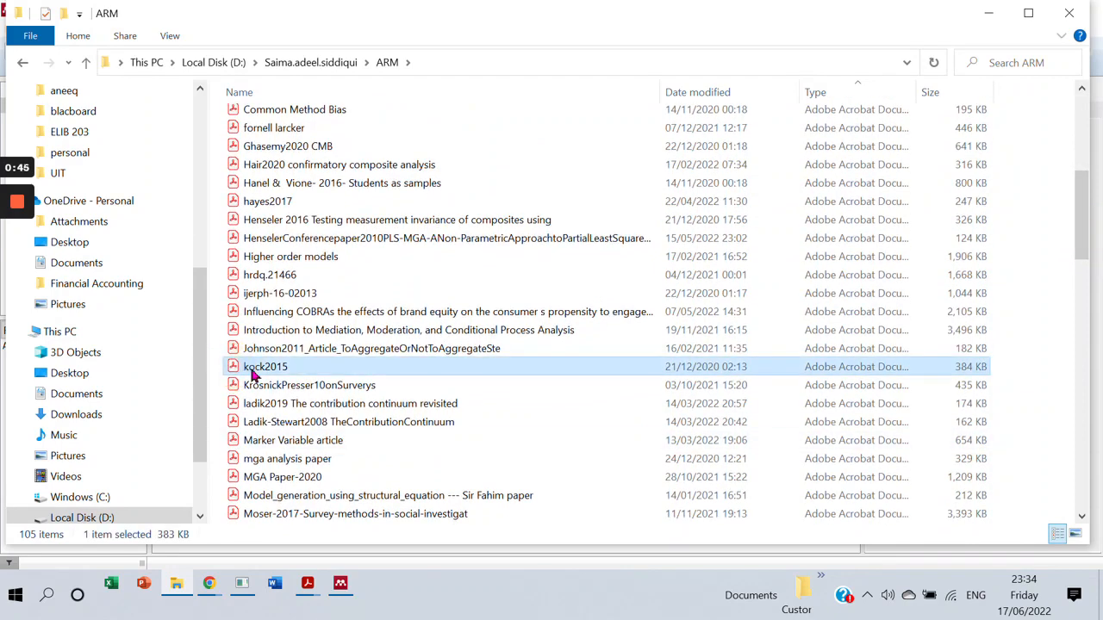
left_click_drag(255, 372, 409, 374)
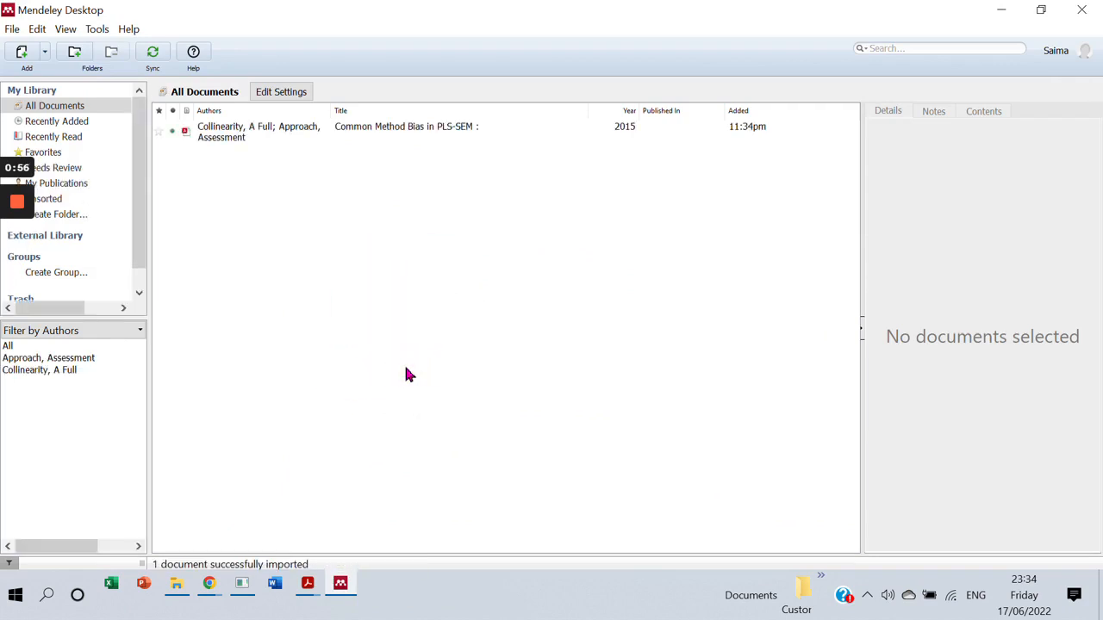
left_click(417, 133)
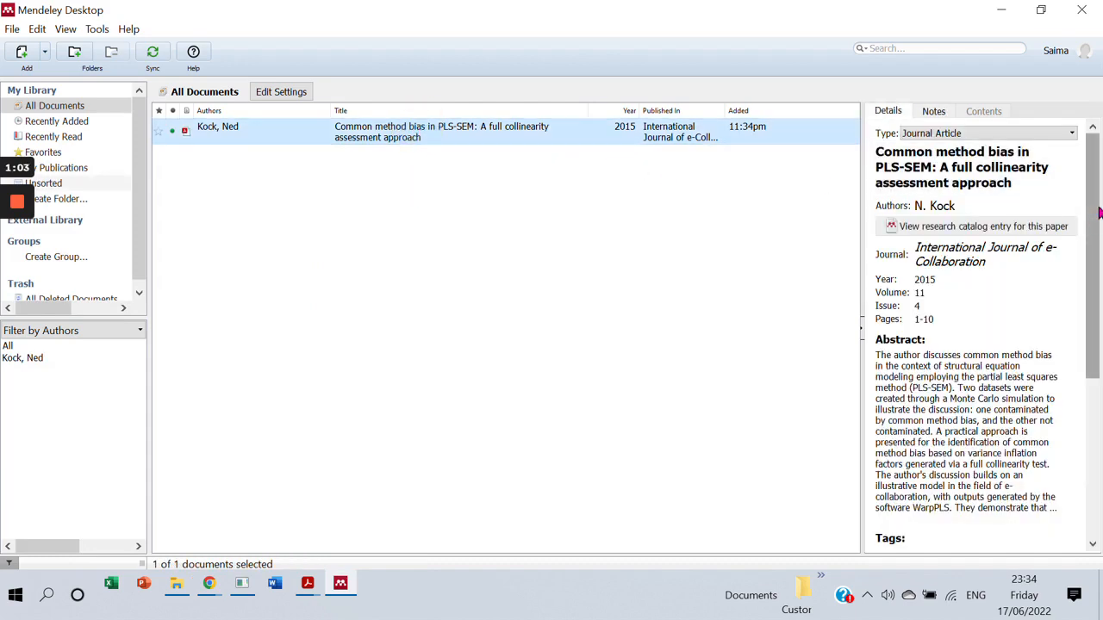
left_click_drag(1101, 241, 1063, 172)
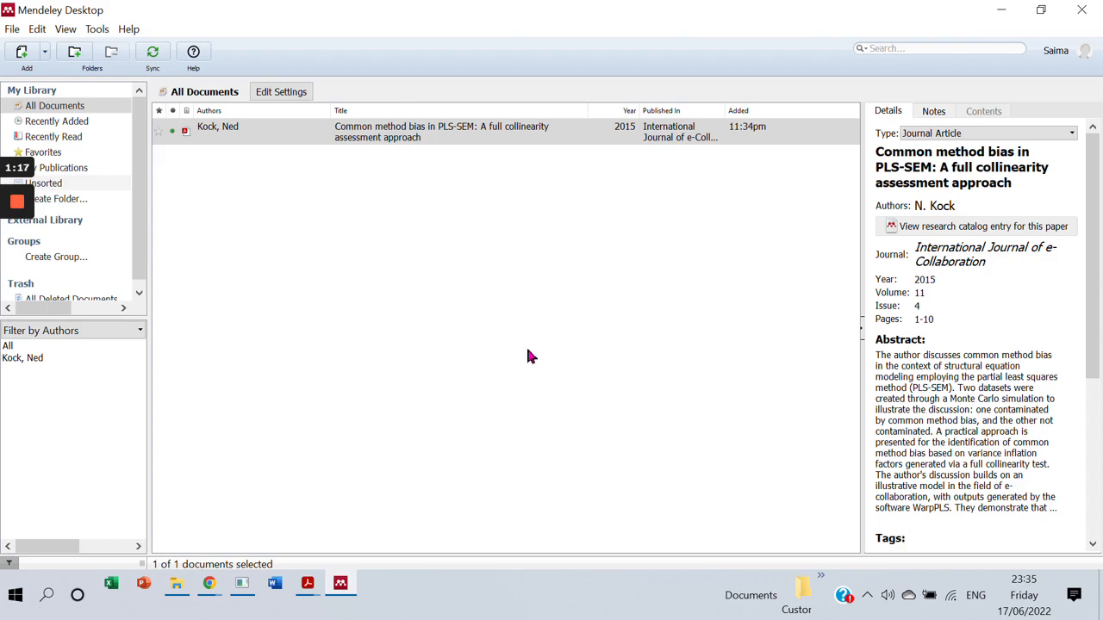
Open the MGA Paper-2020 PDF from the ARM folder in File Explorer and fit its page to the window width
left_click(182, 589)
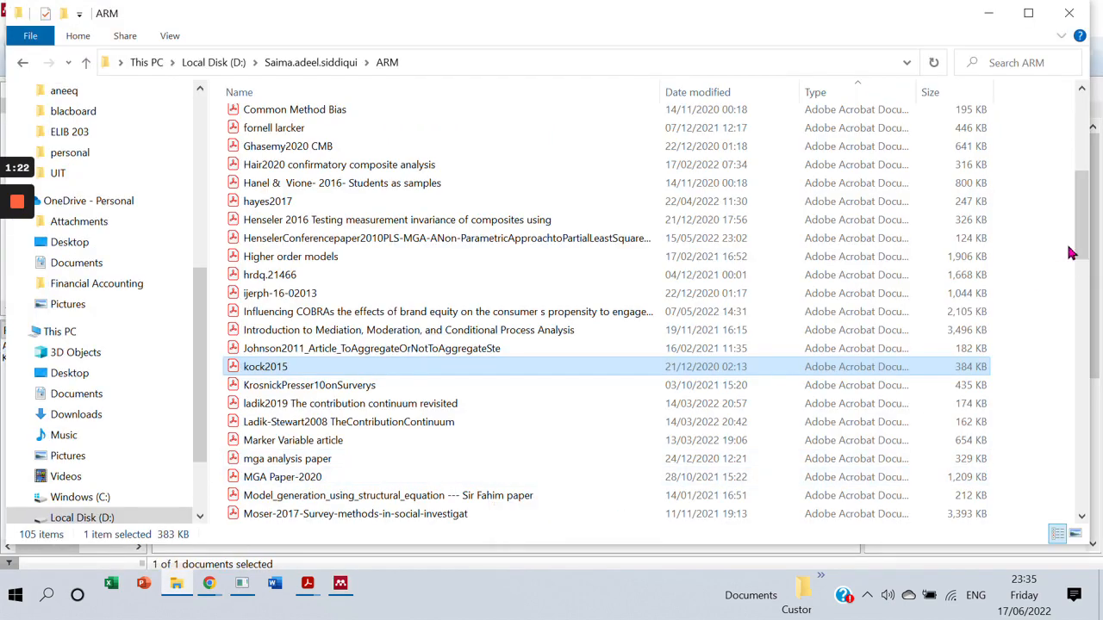
left_click_drag(1083, 228, 1077, 250)
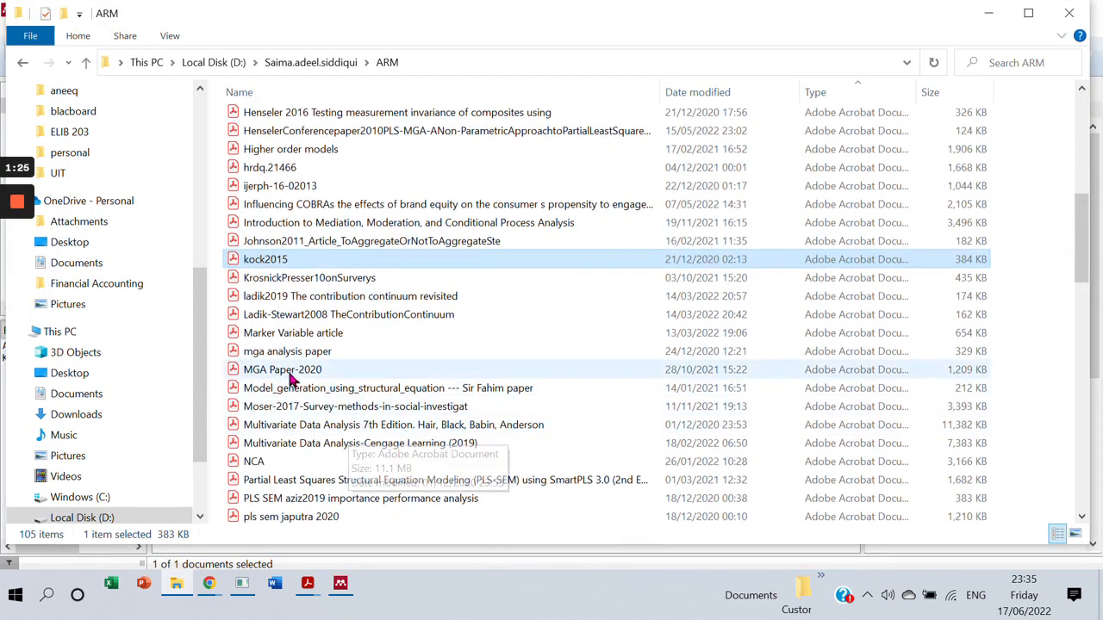
double_click(284, 372)
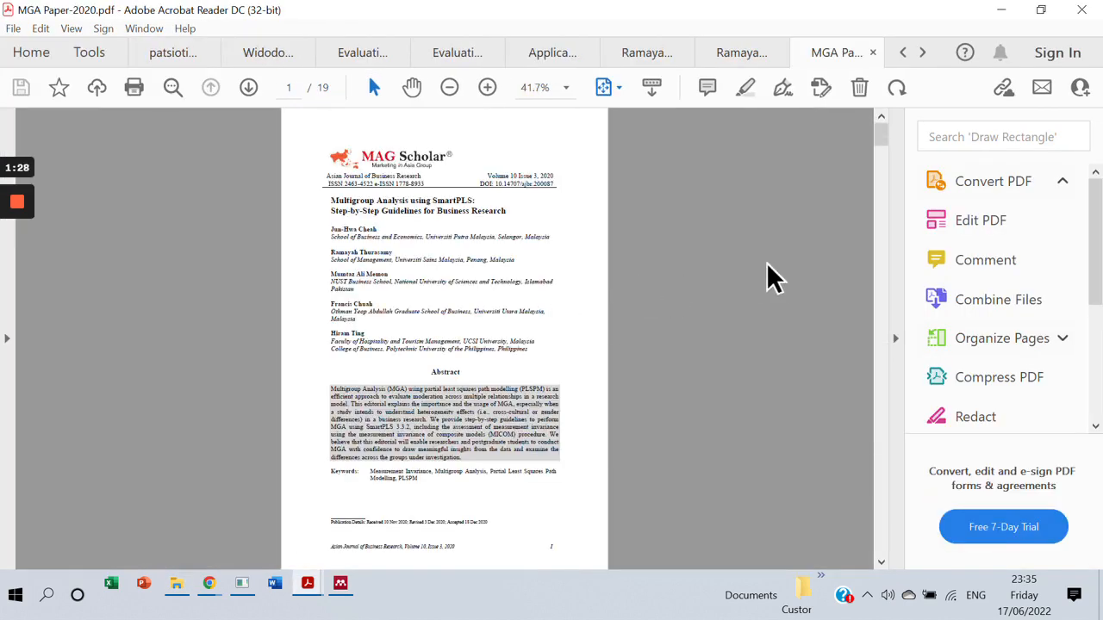
left_click(609, 89)
left_click(613, 94)
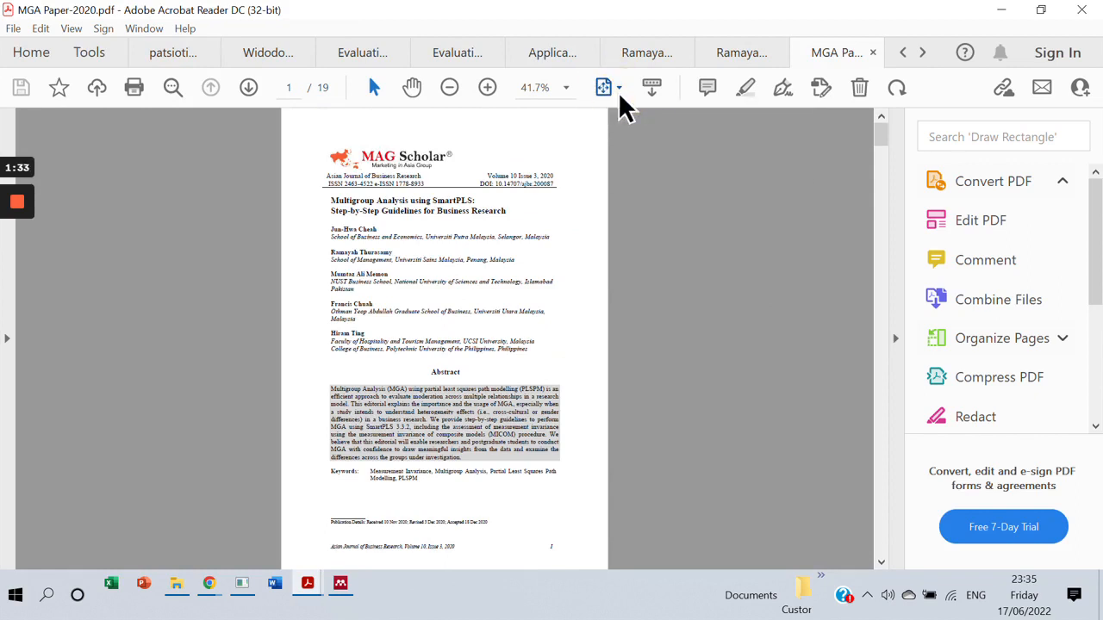
left_click(614, 94)
left_click(645, 116)
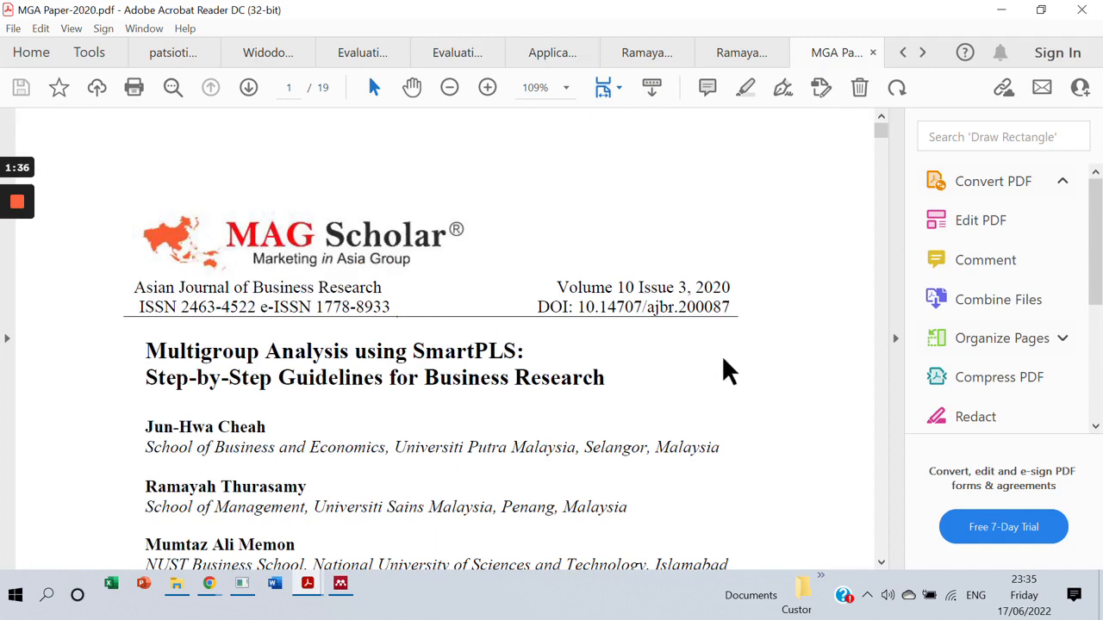
Copy the DOI 10.14707/ajbr.200087 from the header of the paper's first page
left_click(722, 307)
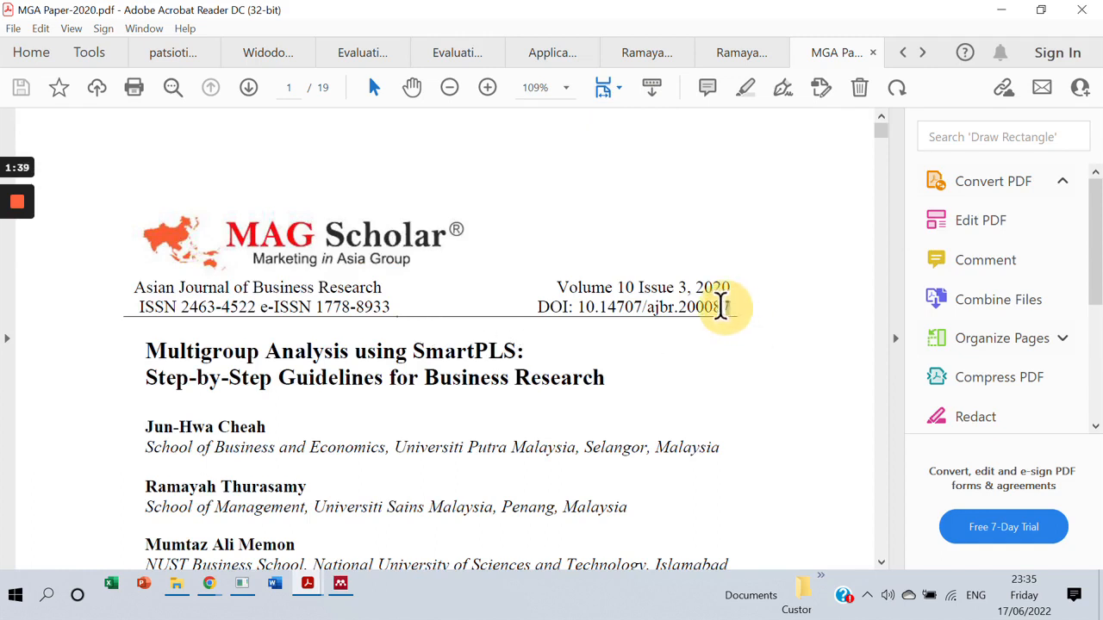
left_click_drag(722, 308, 585, 310)
key("ctrl+c")
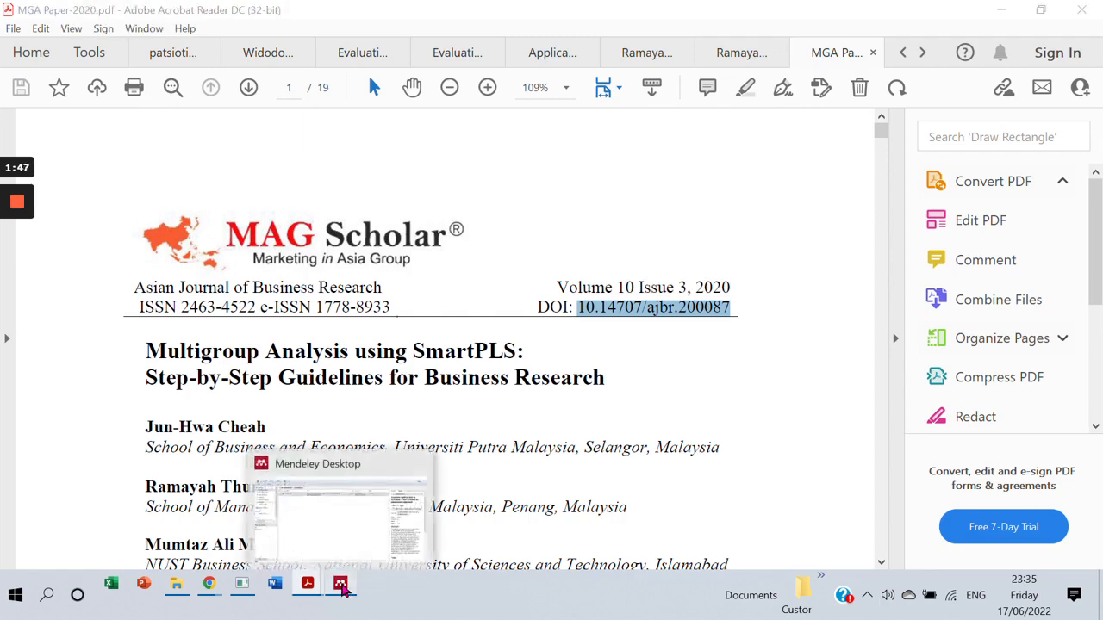
Switch to Mendeley Desktop, start a manual document entry and look up its details with the DOI 10.14707/ajbr.200087
left_click(341, 585)
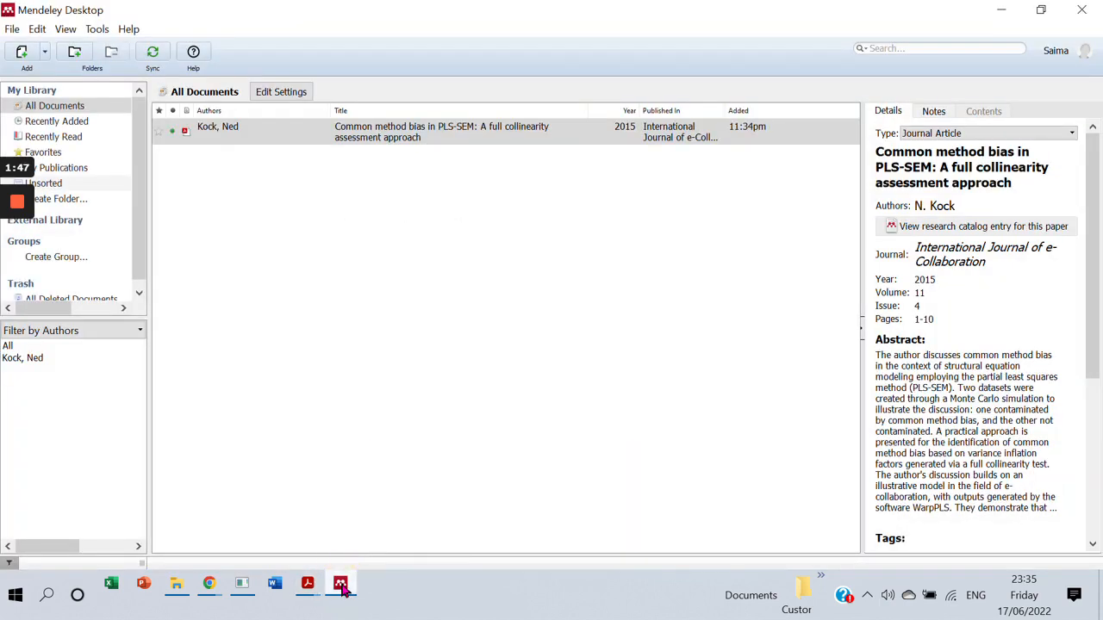
left_click(46, 54)
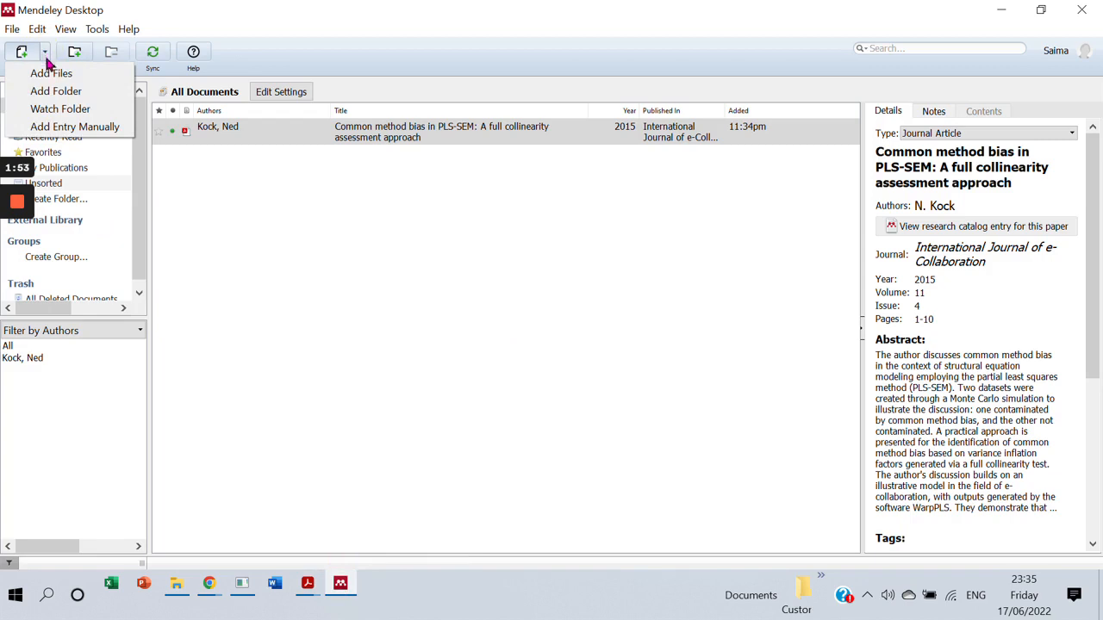
left_click(83, 129)
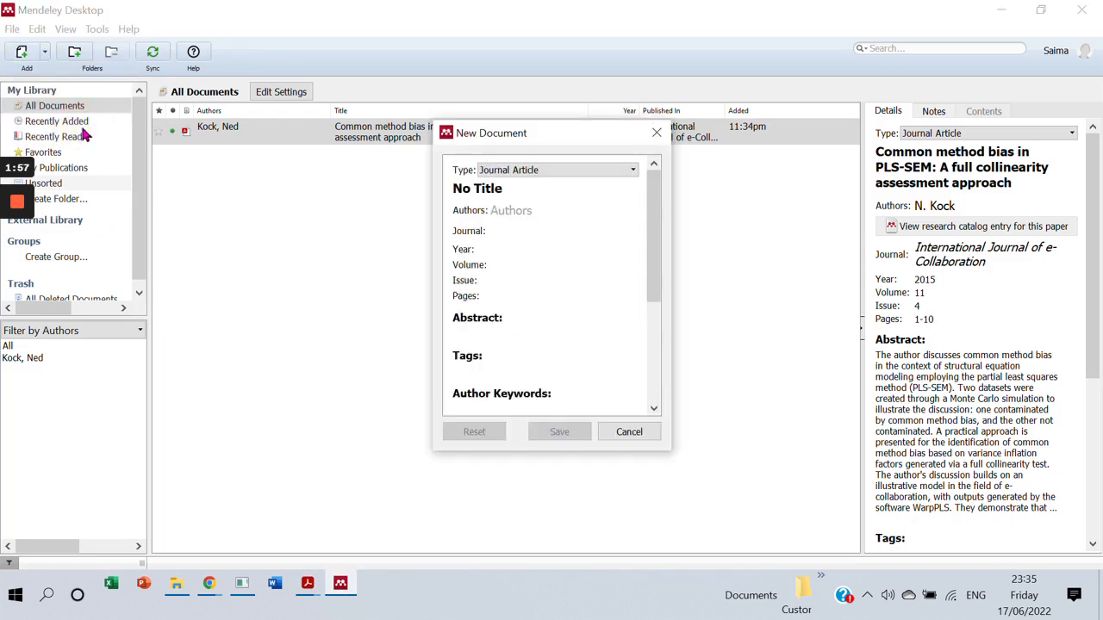
left_click_drag(655, 216, 653, 303)
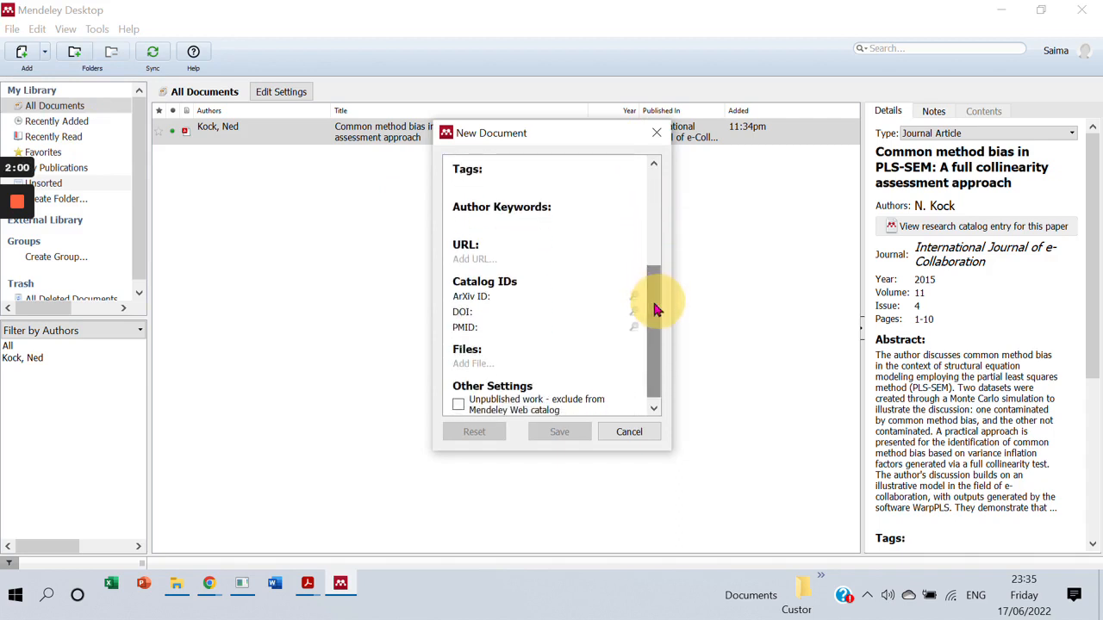
left_click(558, 311)
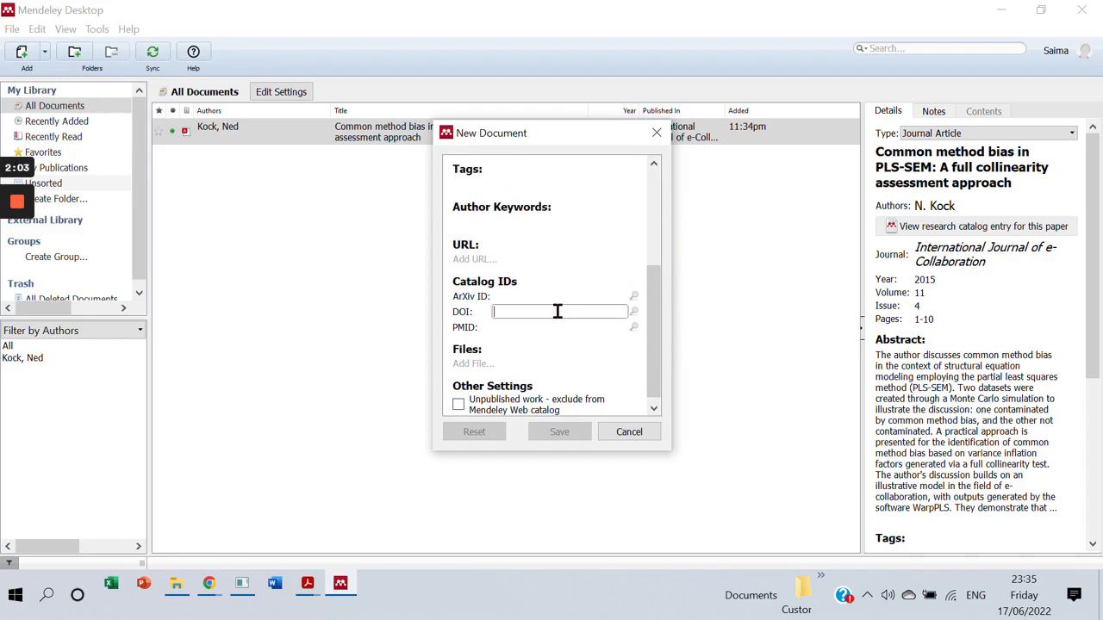
key("ctrl+v")
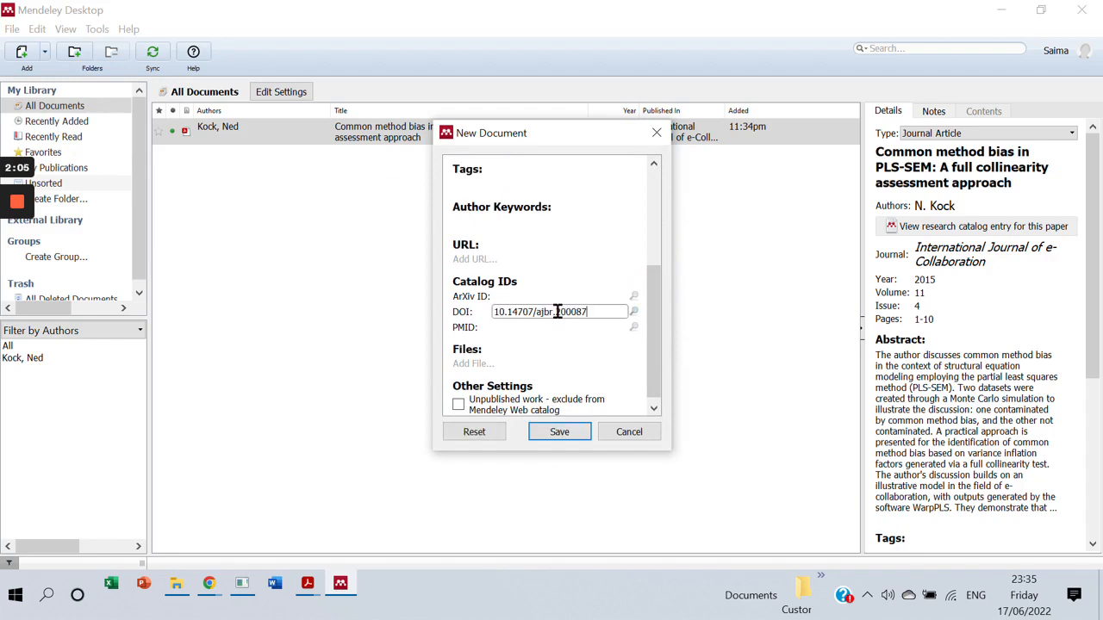
left_click(635, 315)
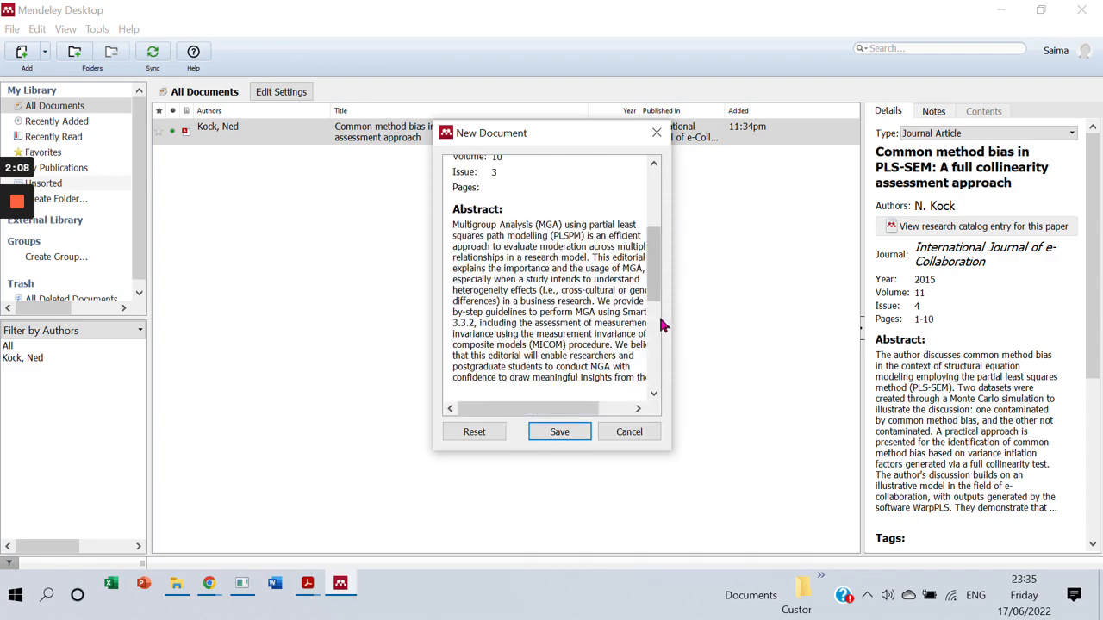
Review the retrieved bibliographic fields of the new journal article entry and save it to the library
scroll(660, 320, "down", 5)
scroll(656, 321, "down", 3)
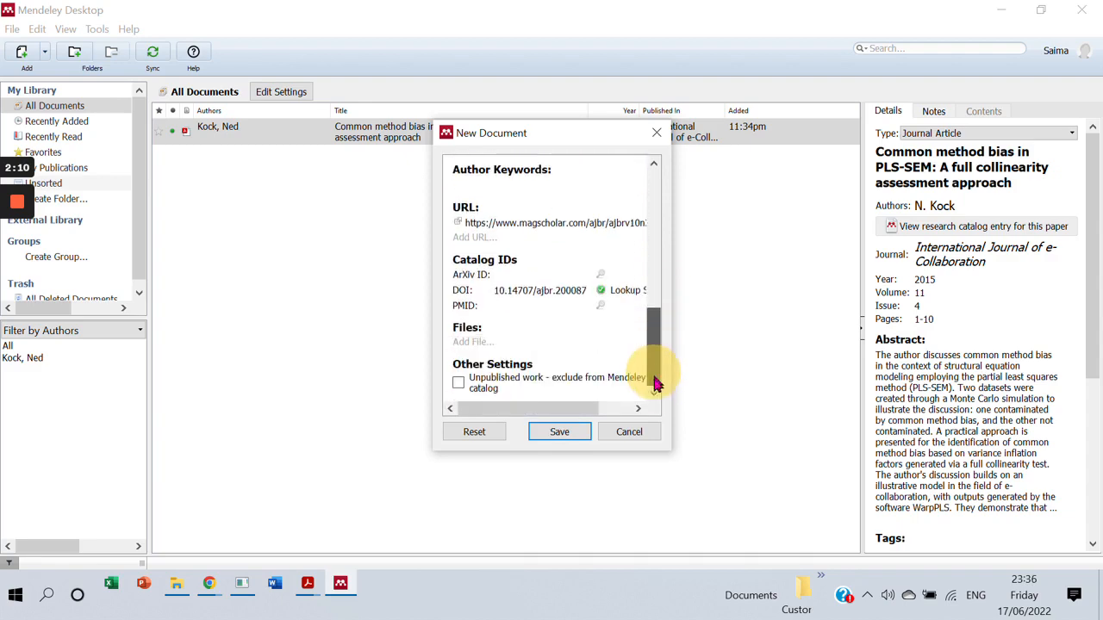
left_click_drag(654, 360, 655, 192)
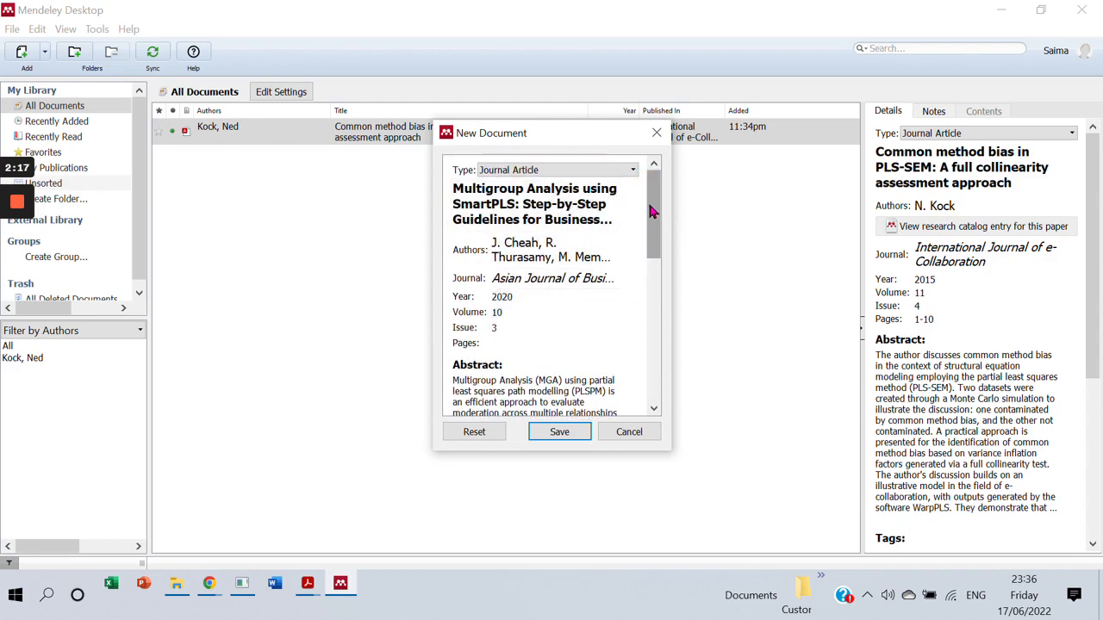
left_click_drag(652, 212, 653, 306)
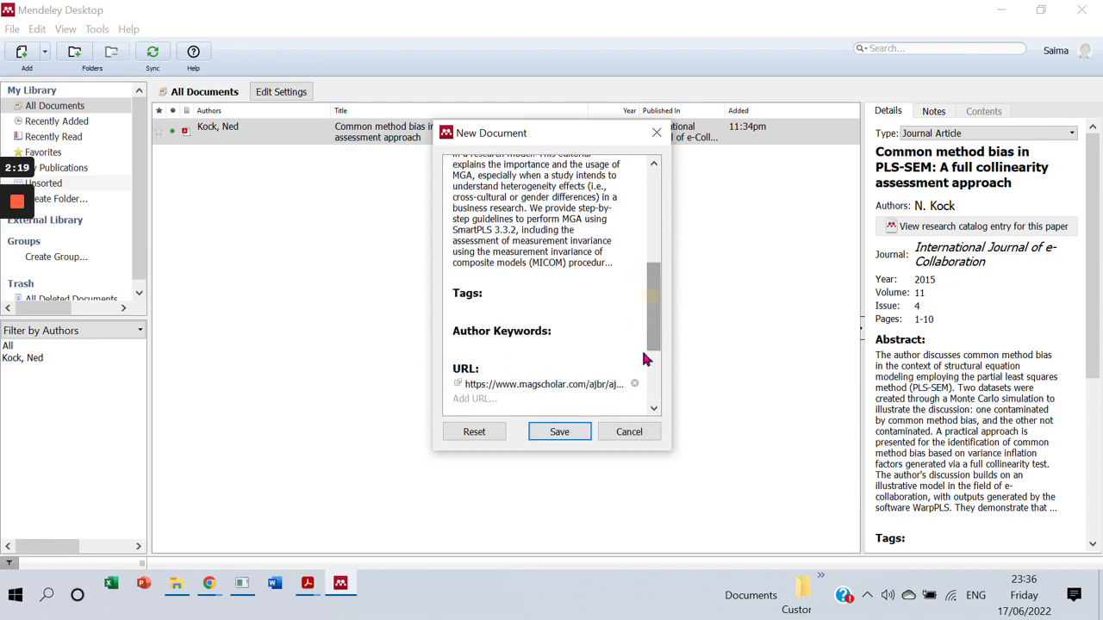
left_click(560, 432)
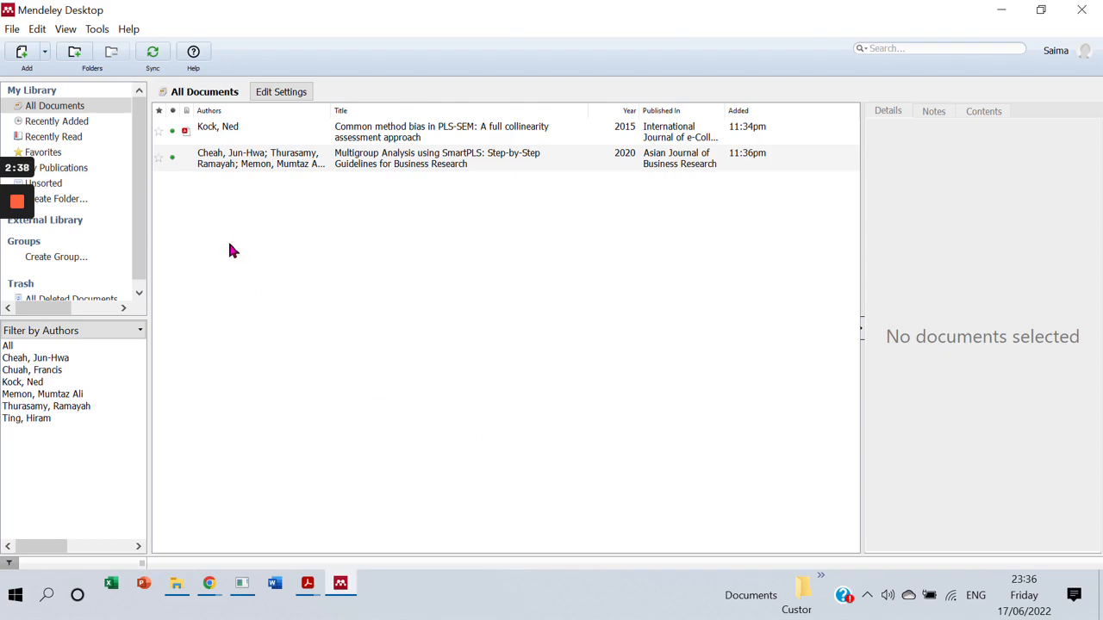
Go from Mendeley Desktop to the Mendeley Web Importer's Chrome Web Store page and try to launch the installed extension
left_click(98, 30)
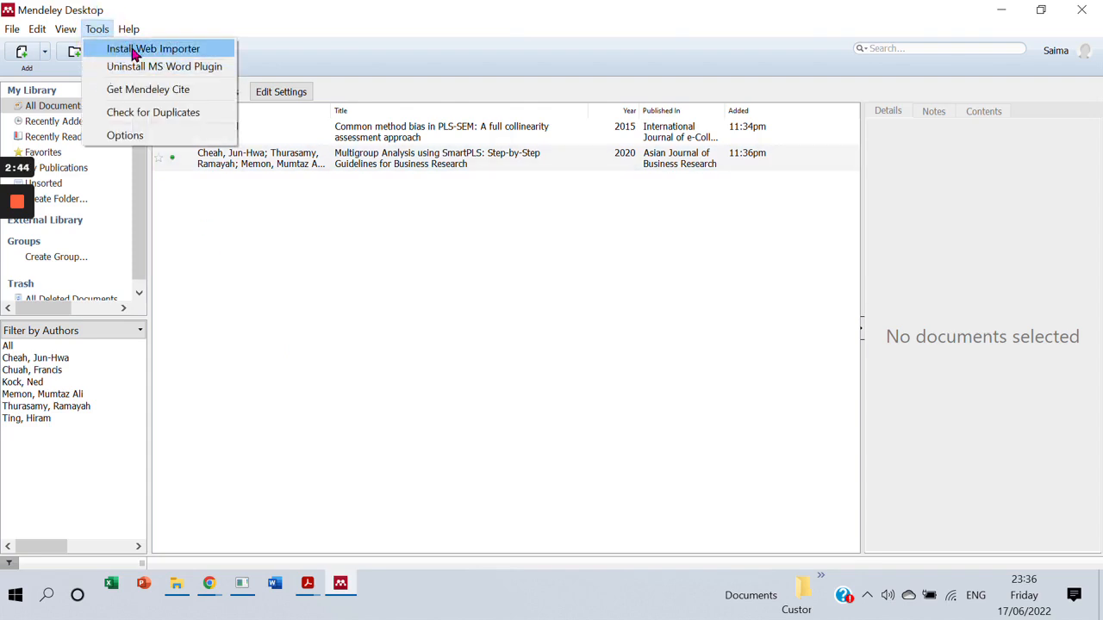
left_click(133, 51)
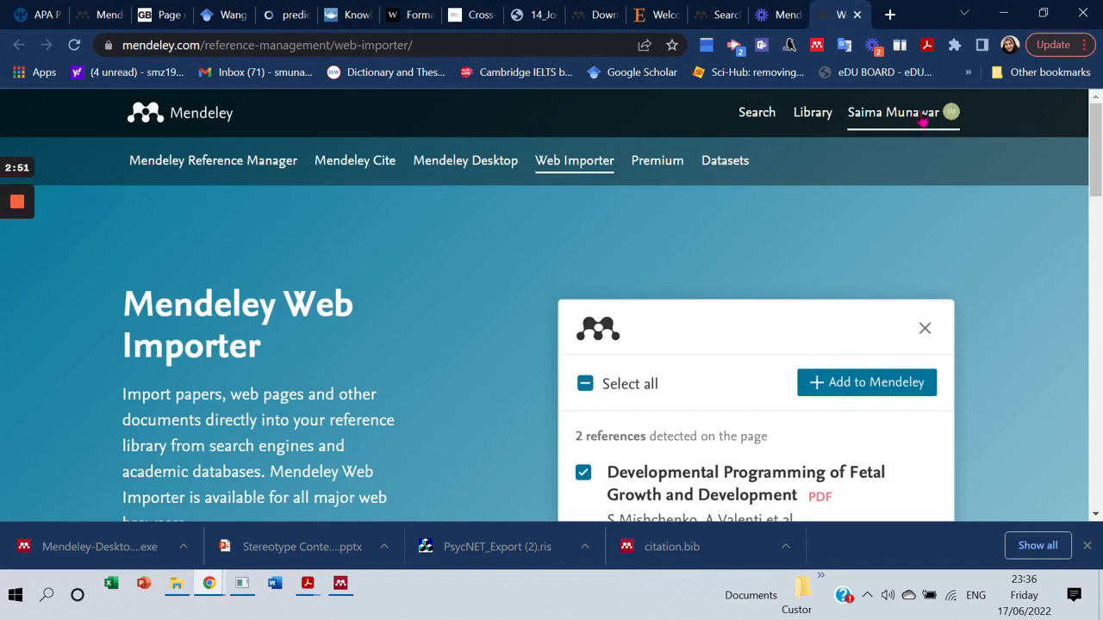
left_click_drag(1093, 151, 1091, 206)
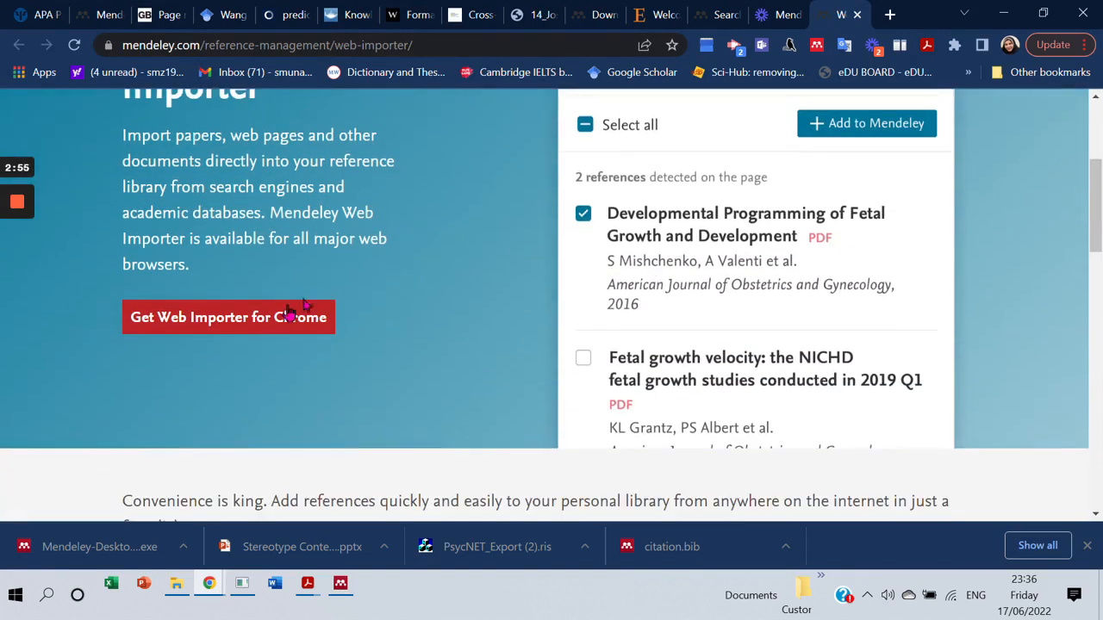
left_click(238, 326)
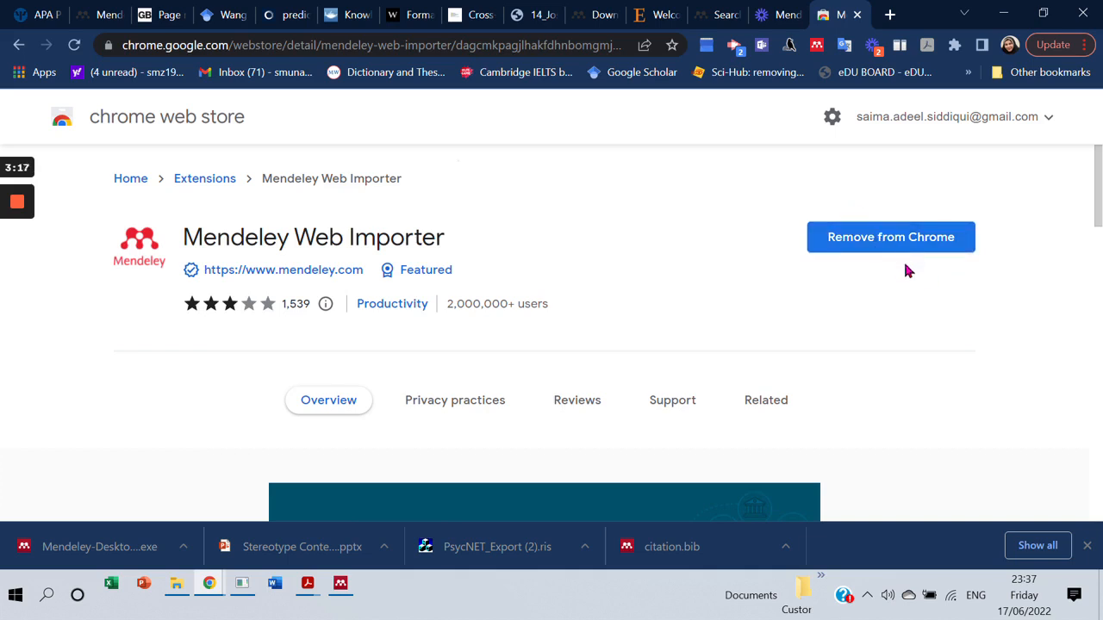
left_click(817, 46)
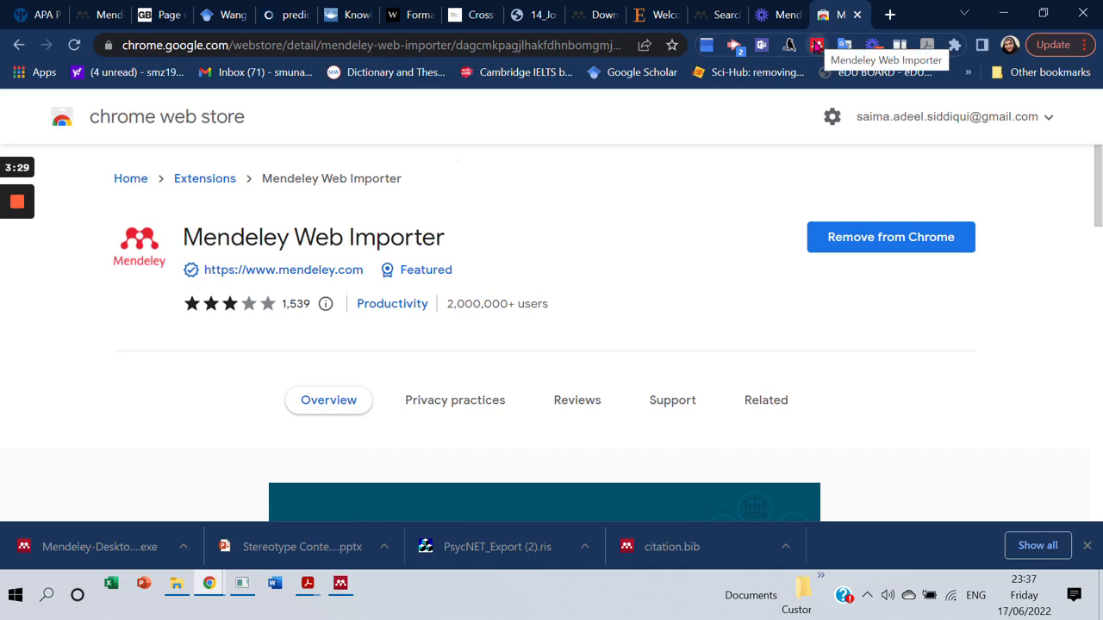
left_click(815, 46)
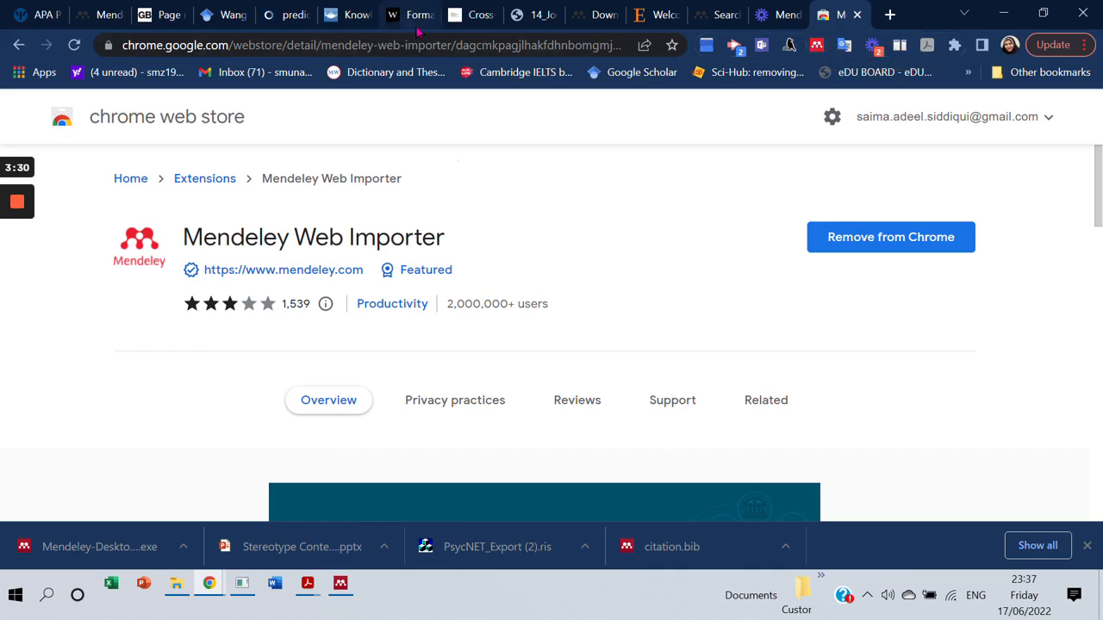
View the Knowledge Management article page on Taylor & Francis Online and dismiss its open Mendeley Web Importer panel
left_click(358, 26)
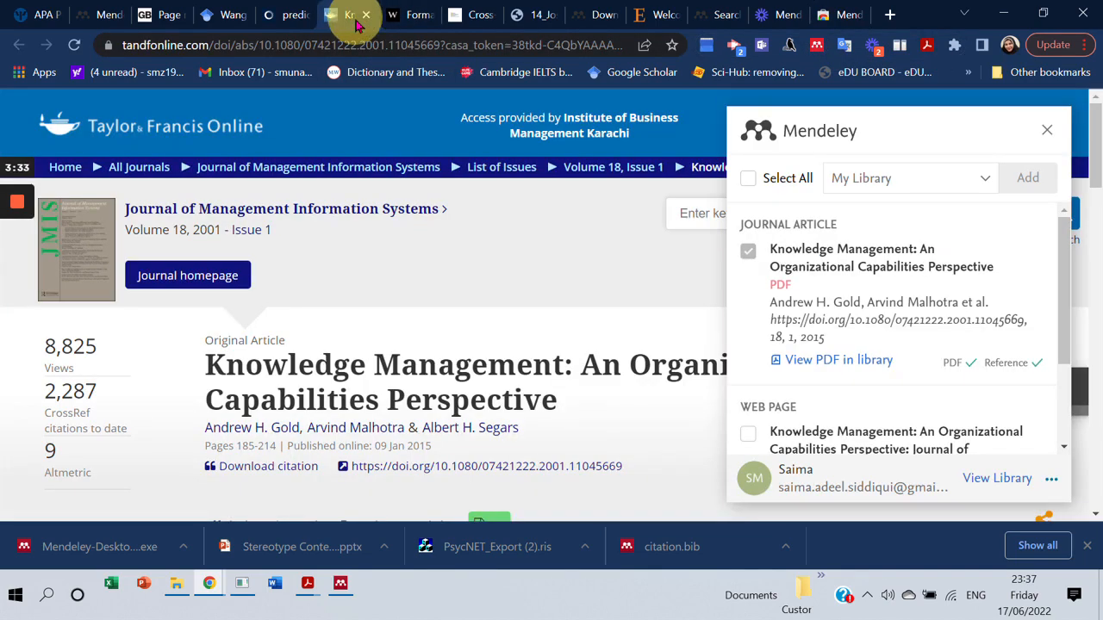
left_click(1047, 133)
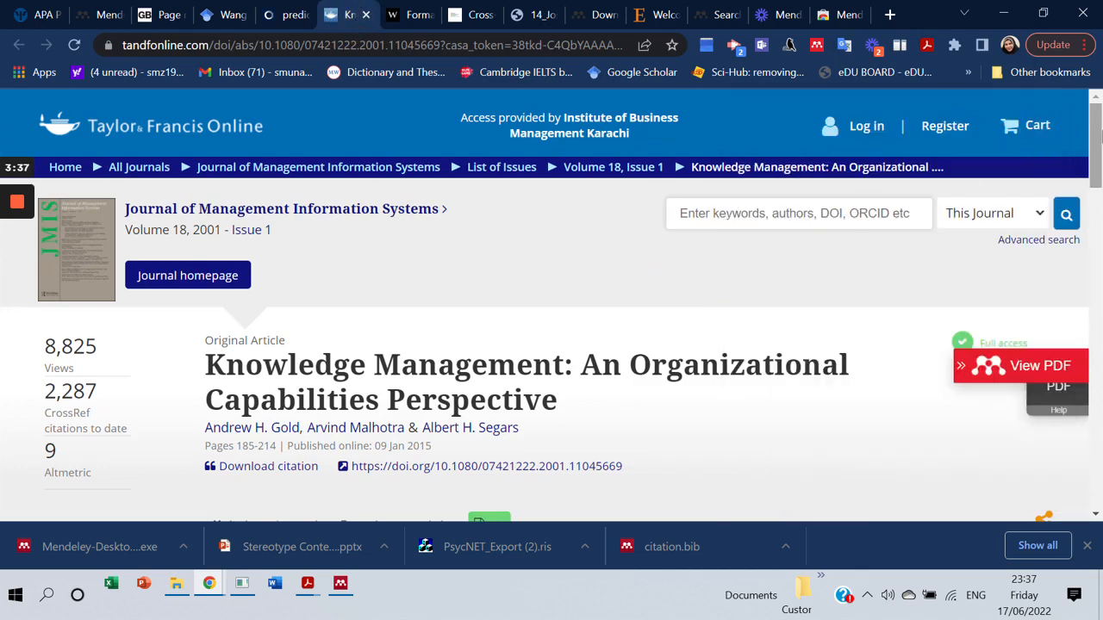
left_click_drag(1099, 118, 1101, 152)
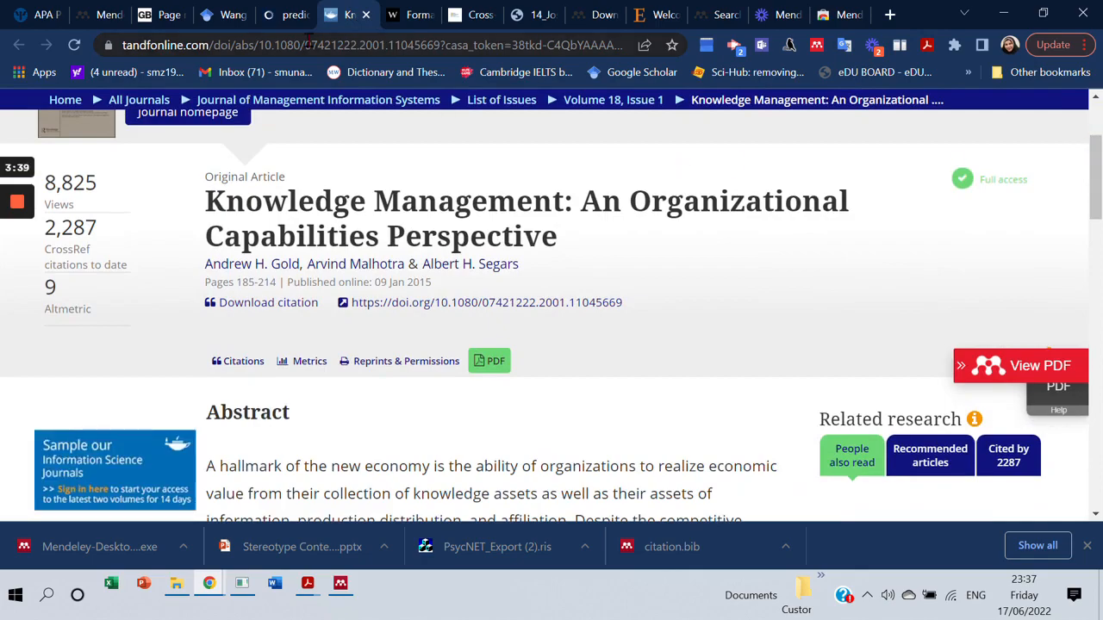
Go to the Google Scholar results and replace the old query with a search for "brand images"
left_click(222, 15)
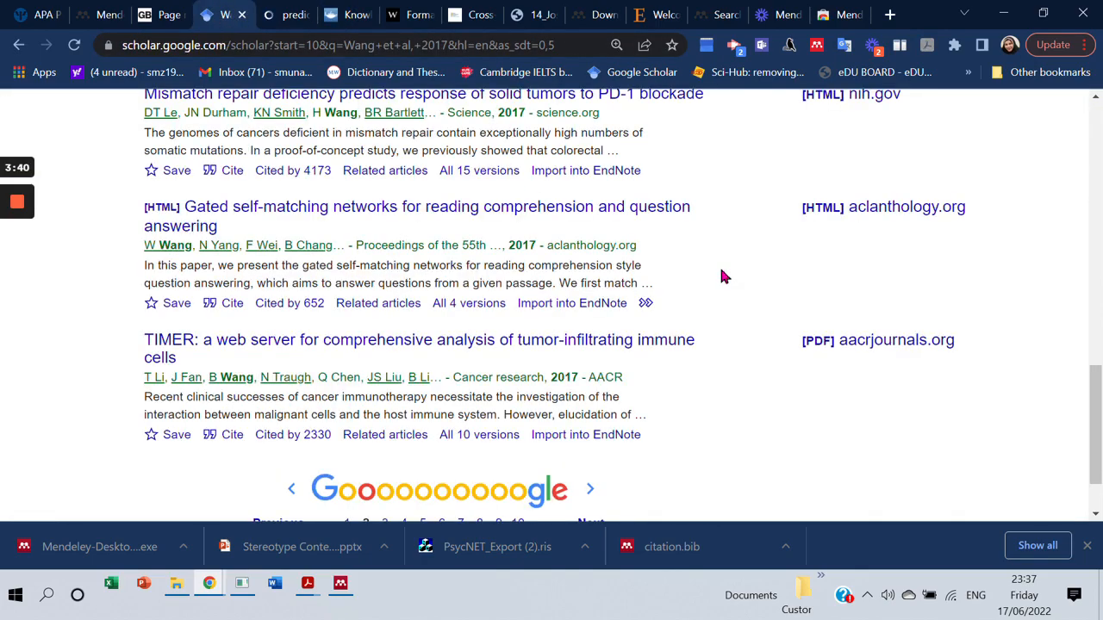
left_click_drag(1096, 392, 1096, 112)
left_click(430, 114)
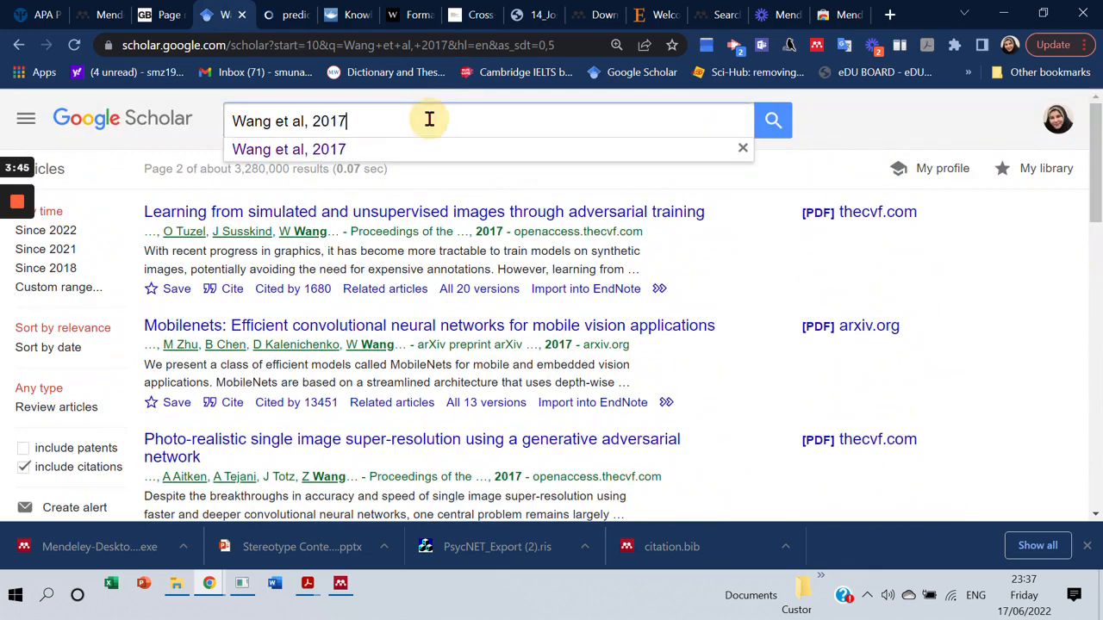
key("BackSpace")
key("BackSpace")
key("BackSpace")
key("BackSpace")
key("BackSpace")
key("BackSpace")
key("BackSpace")
key("BackSpace")
key("BackSpace")
key("BackSpace")
key("BackSpace")
key("BackSpace")
key("BackSpace")
key("BackSpace")
key("BackSpace")
key("BackSpace")
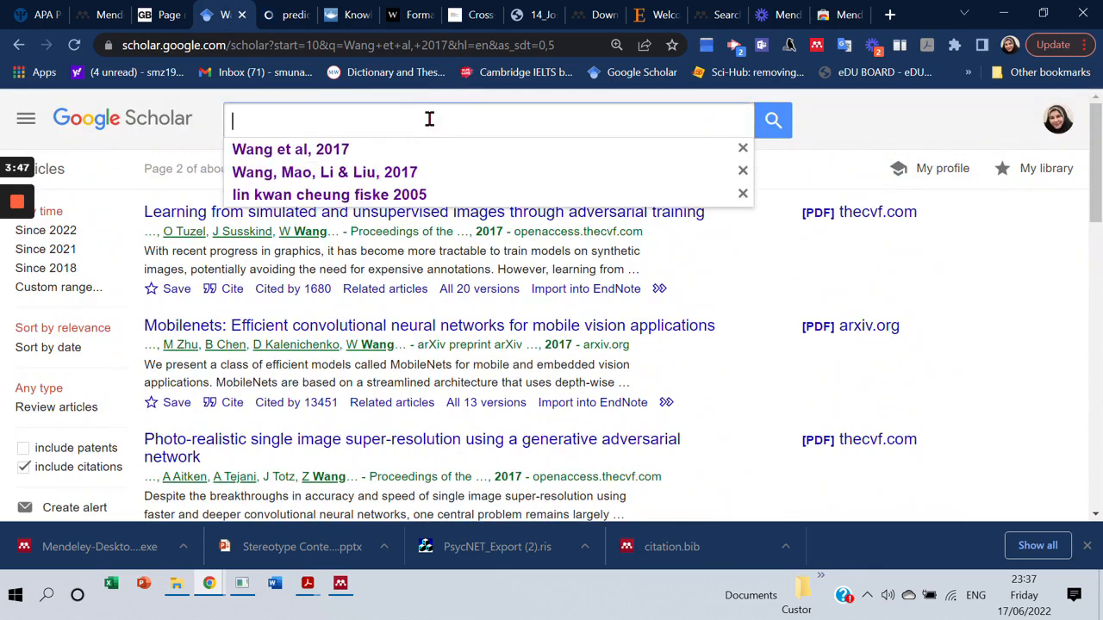
type("i")
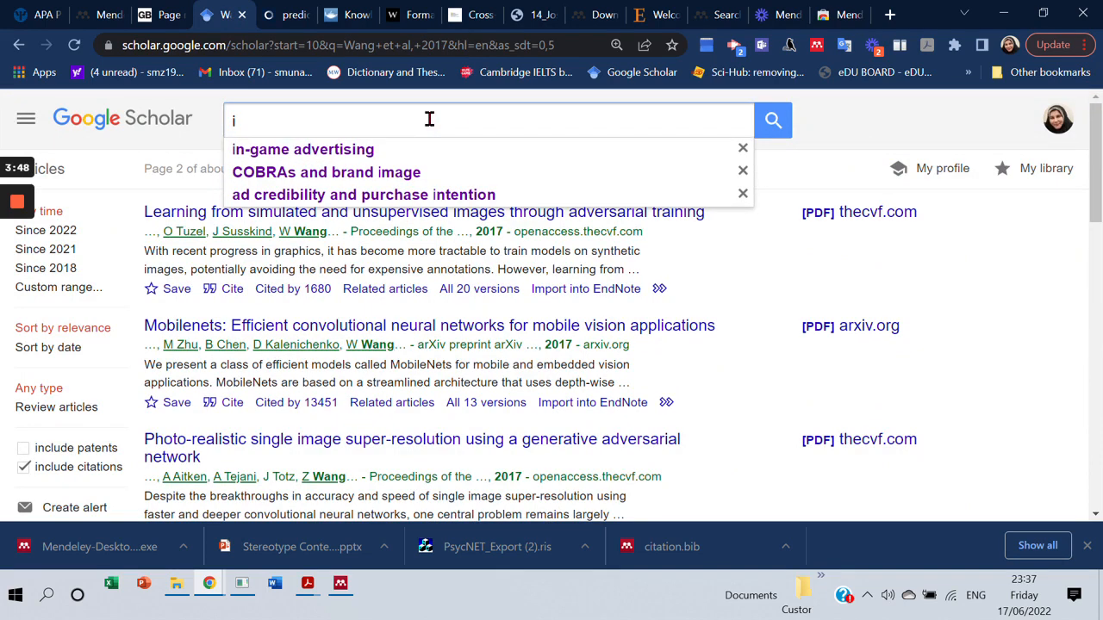
key("BackSpace")
type("bra")
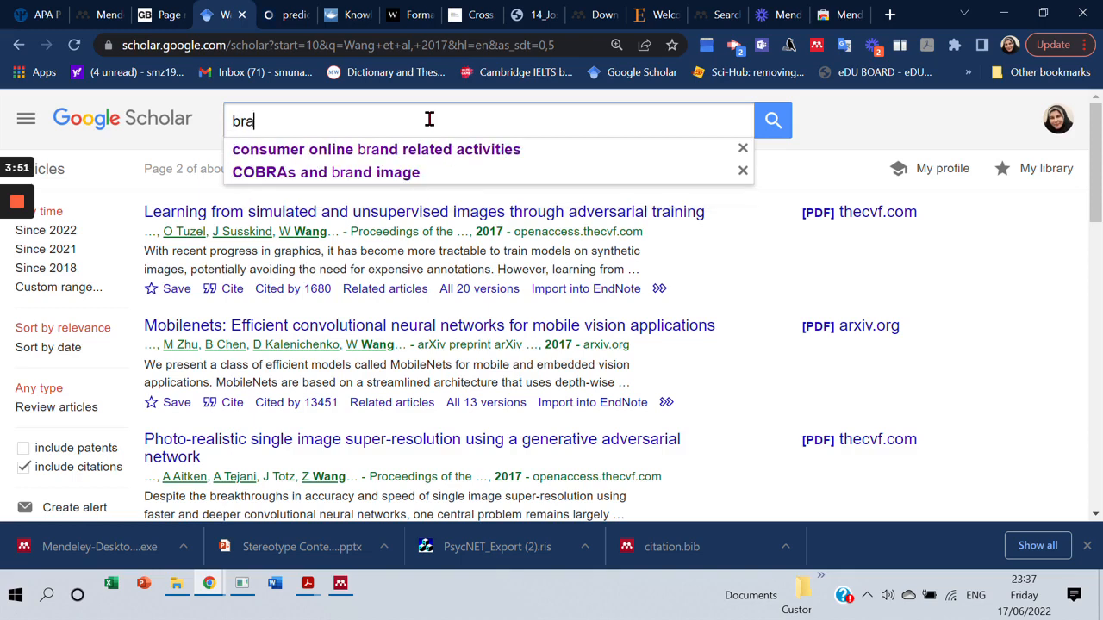
type("nd in")
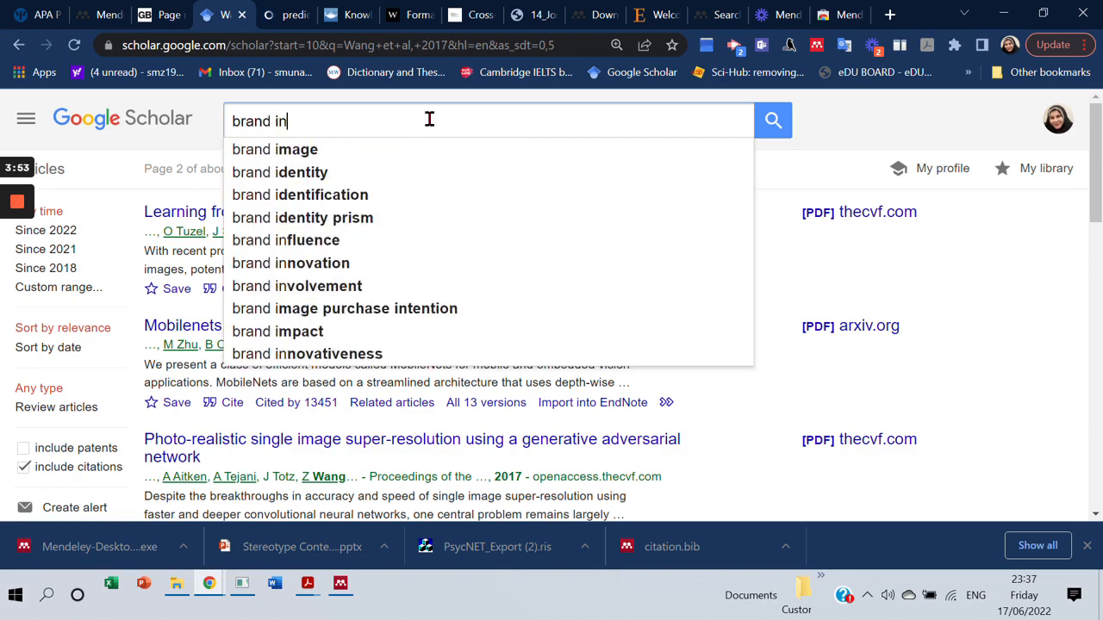
key("BackSpace")
type("mage")
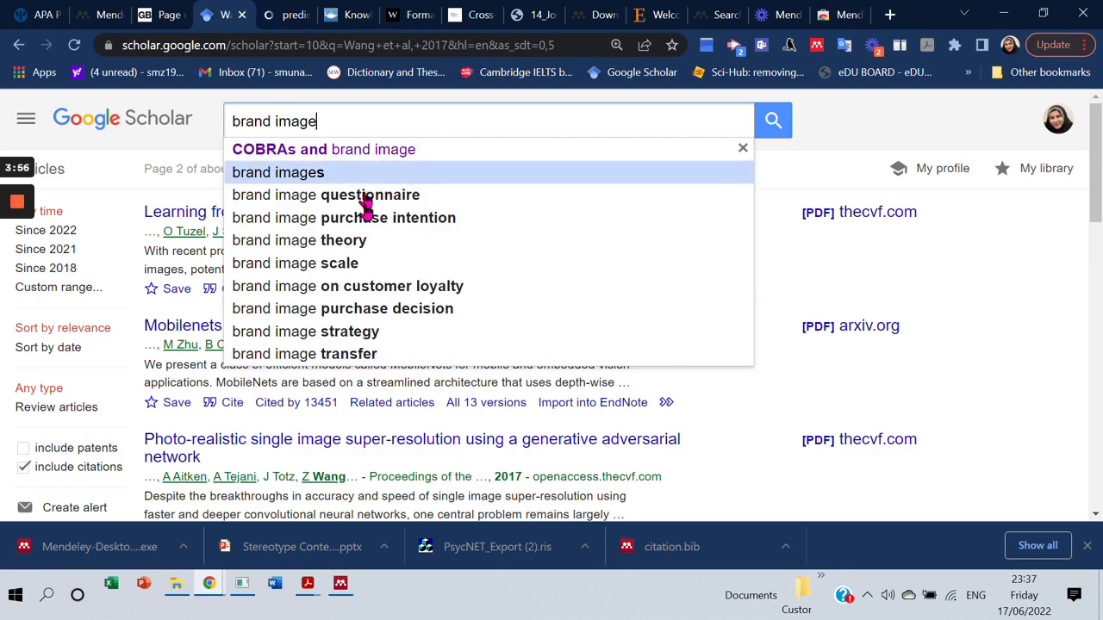
left_click(330, 175)
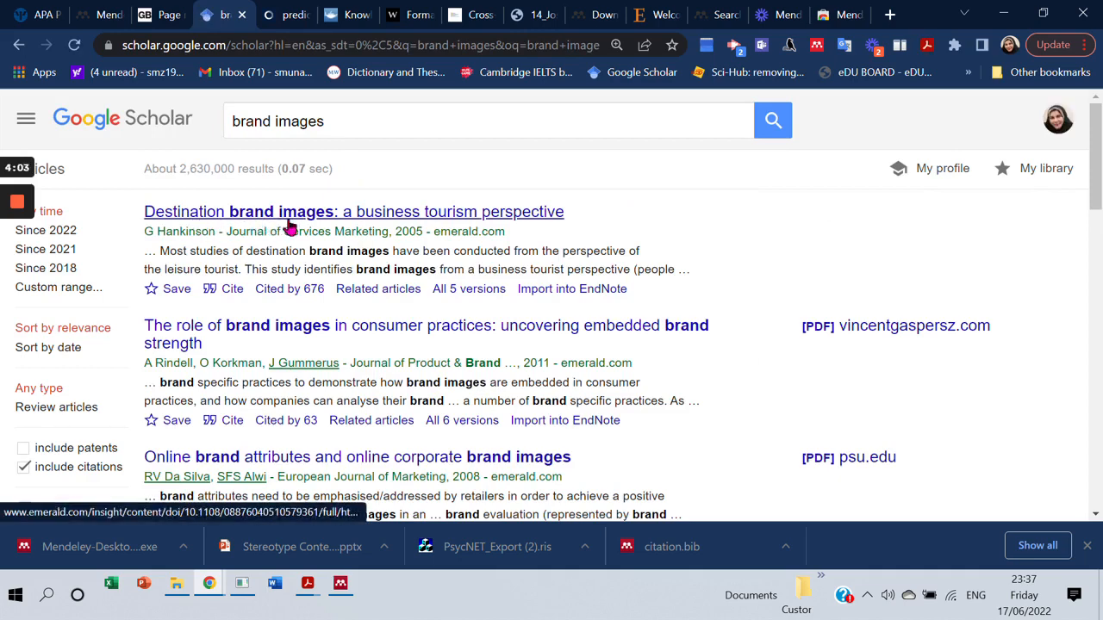
Open the article "Destination brand images: a business tourism perspective" and sign in to the Mendeley Web Importer on its page
left_click(379, 220)
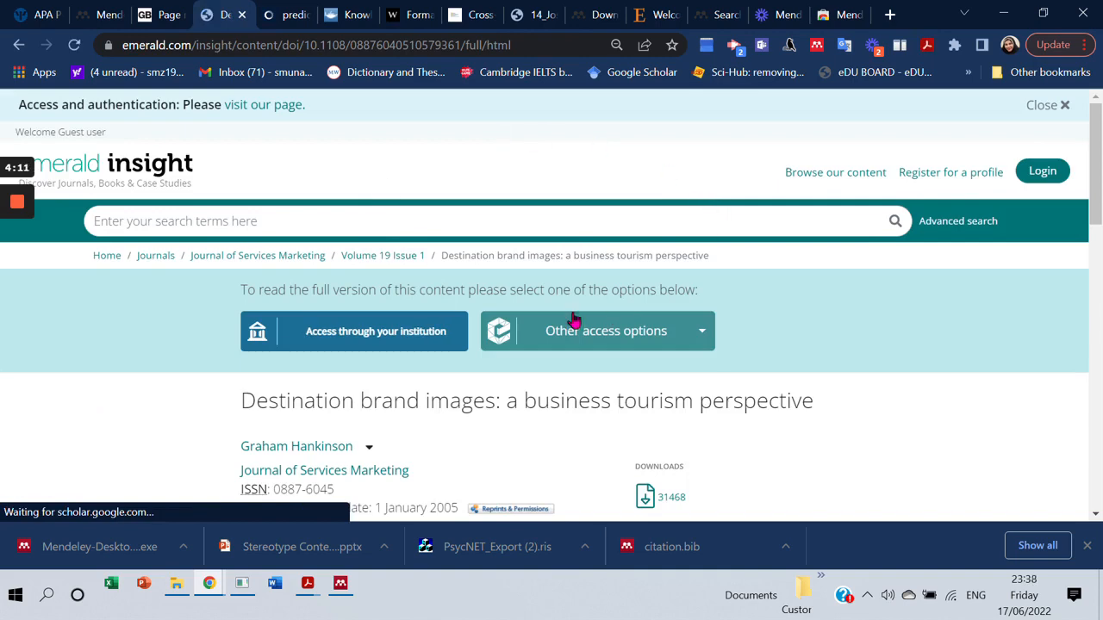
mouse_move(1096, 138)
left_mouse_down()
mouse_move(1090, 234)
mouse_move(1092, 121)
left_mouse_up()
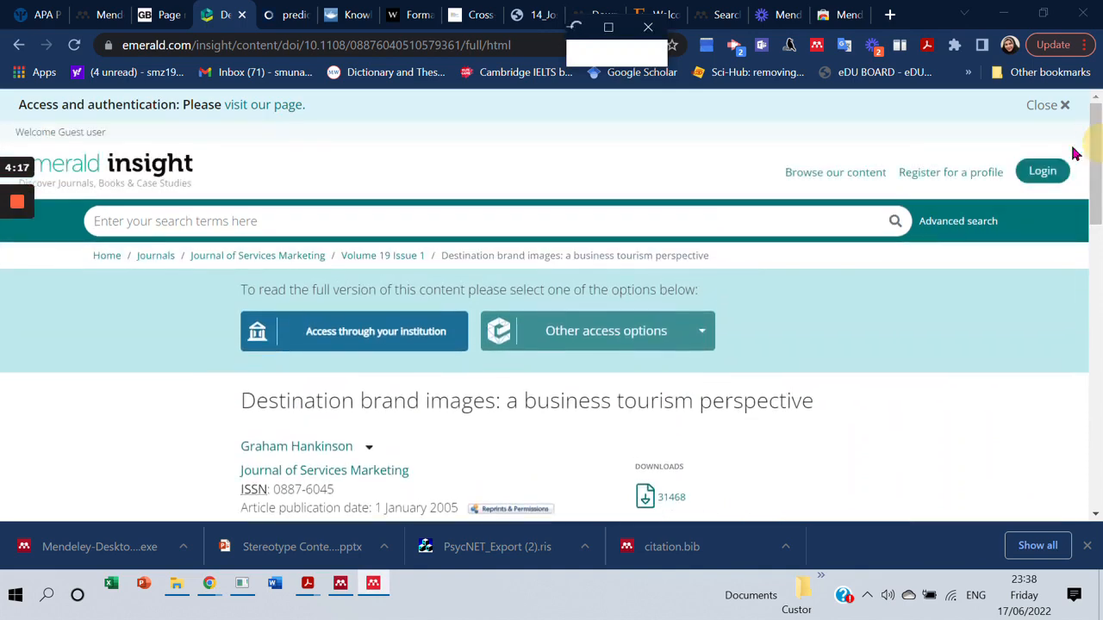
left_click(816, 46)
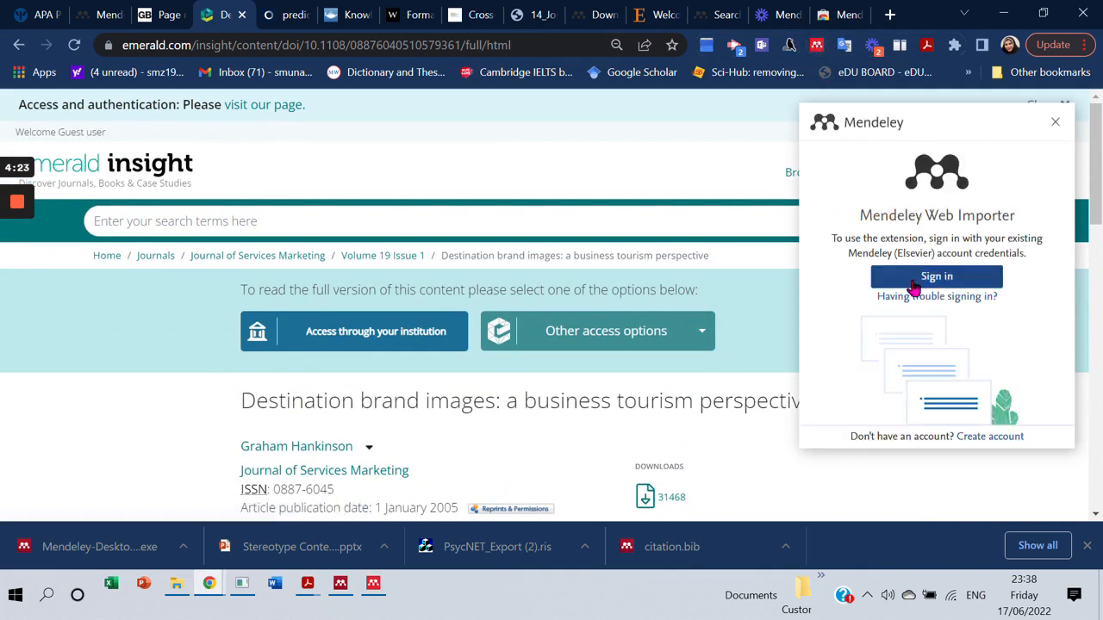
left_click(914, 285)
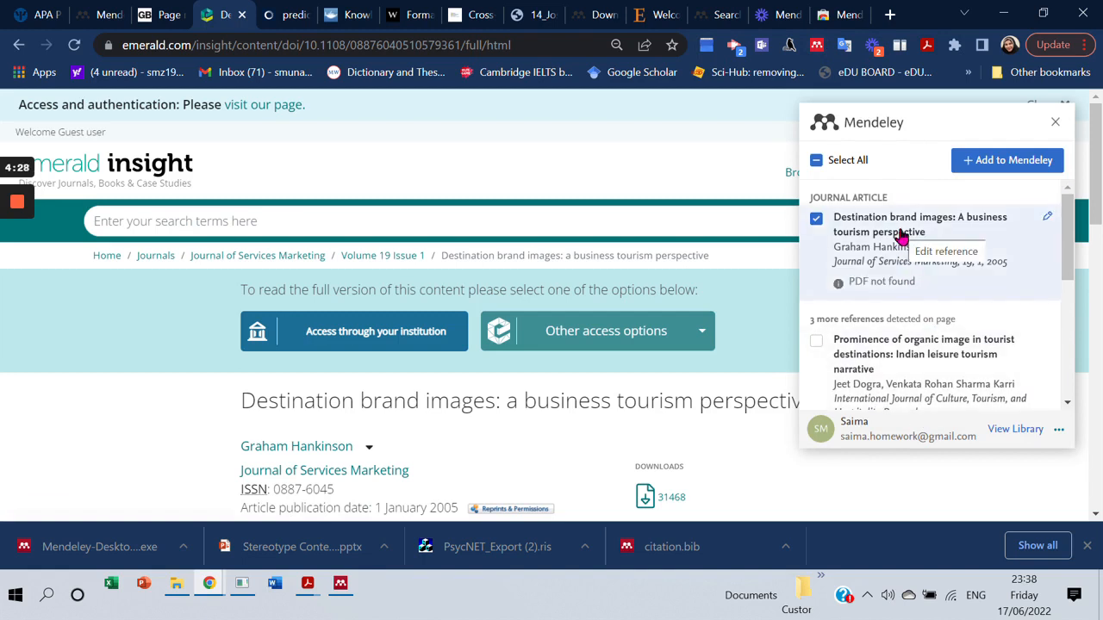
Review the reference details of the "Destination brand images" journal article in the Web Importer and add it to Mendeley
mouse_move(1067, 226)
left_mouse_down()
mouse_move(1066, 238)
mouse_move(1066, 209)
left_mouse_up()
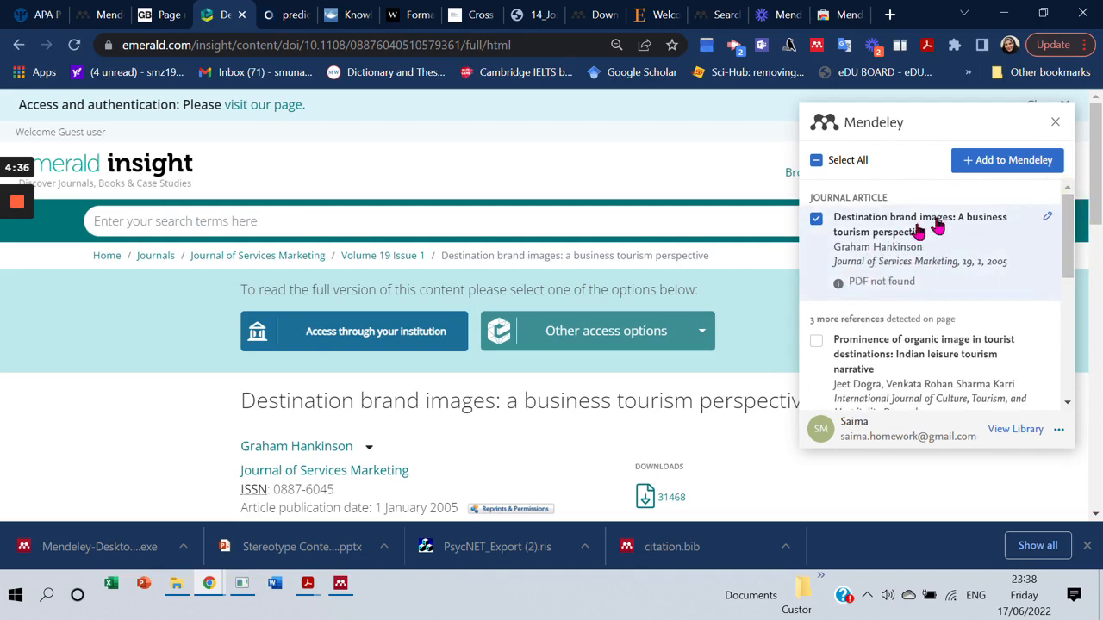
left_click(883, 229)
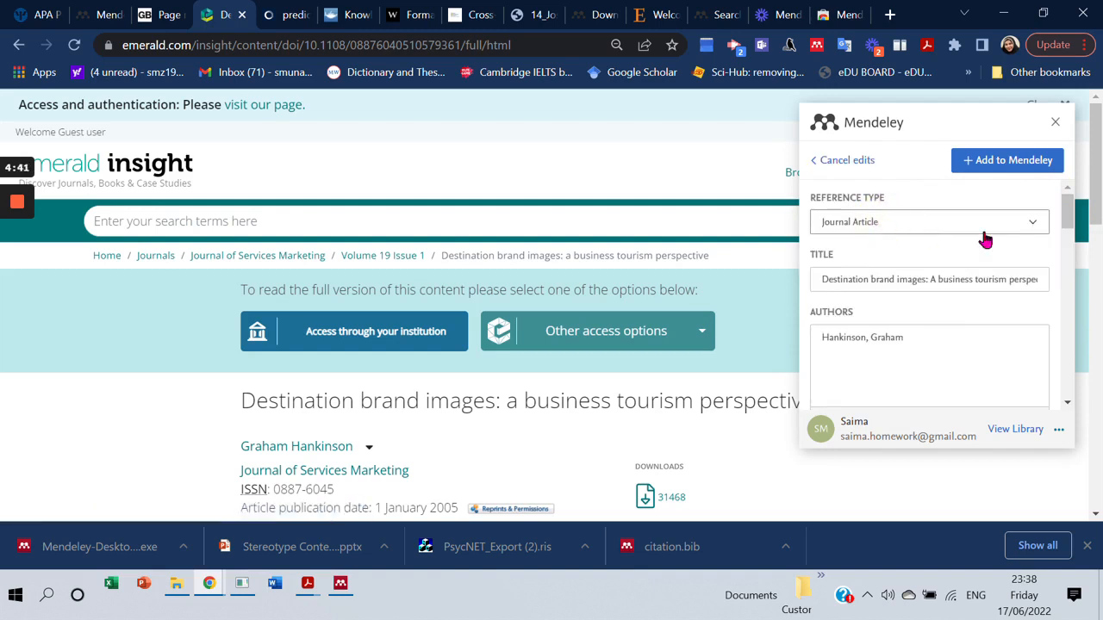
left_click_drag(1066, 222, 1032, 185)
left_click(1015, 170)
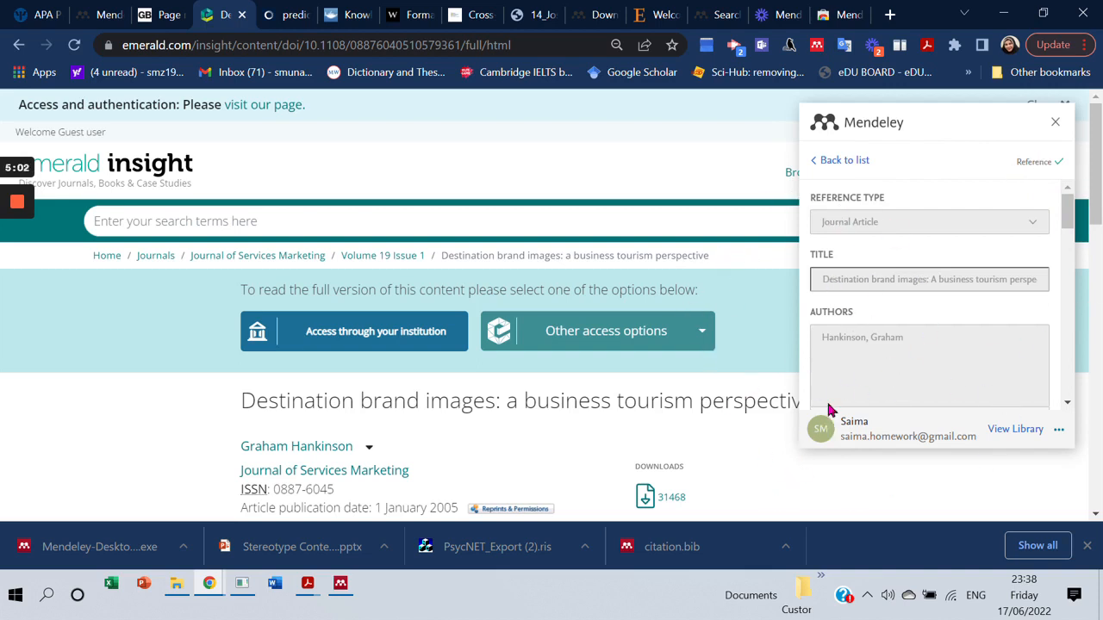
Switch to Mendeley Desktop and sync the library with the online account
left_click(343, 586)
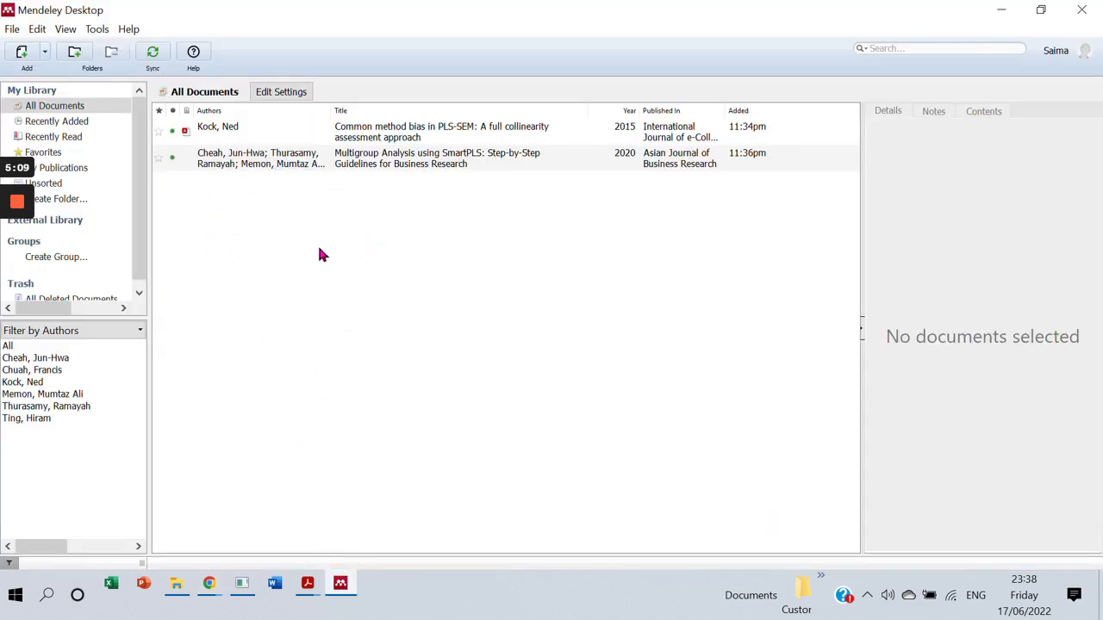
left_click(152, 55)
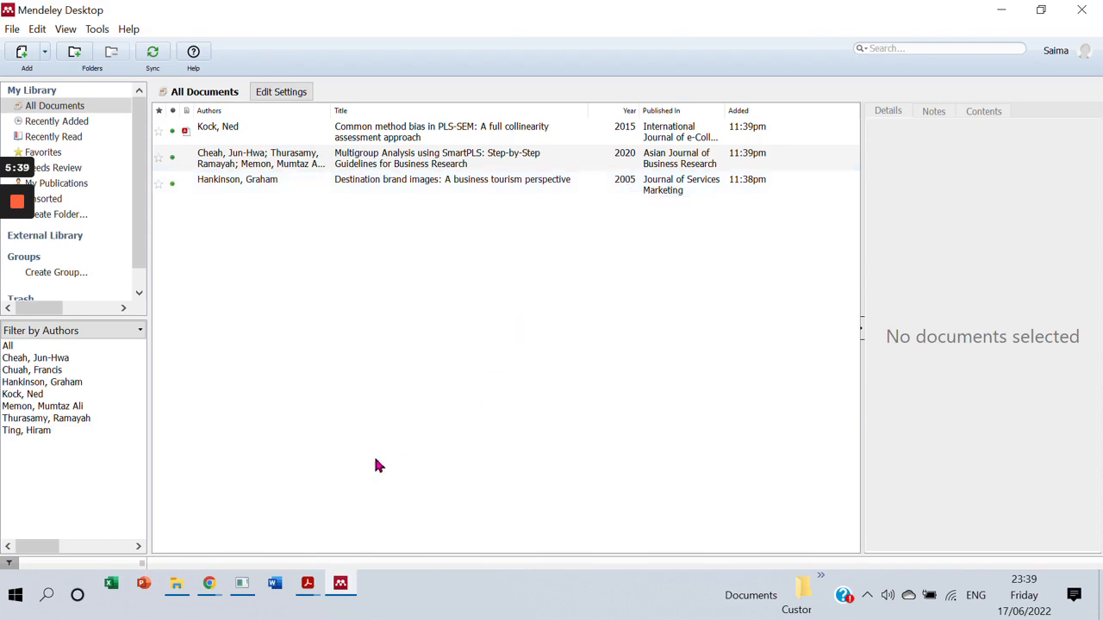
Switch back to Chrome, return to the Google Scholar results and open "The role of brand images in consumer practices: uncovering embedded brand strength"
left_click(210, 584)
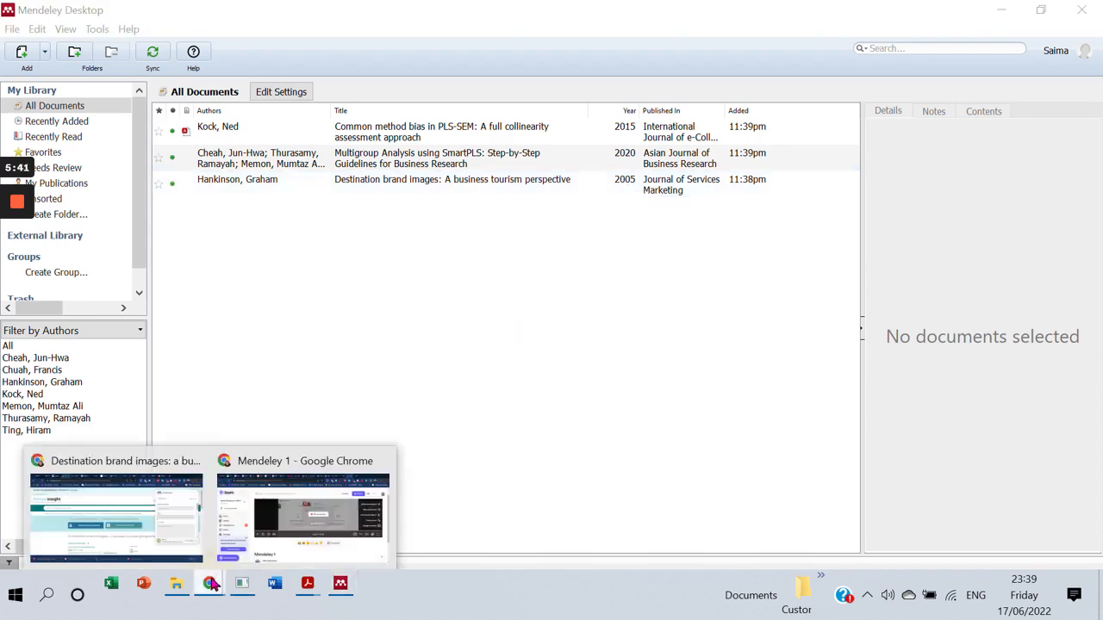
left_click(181, 540)
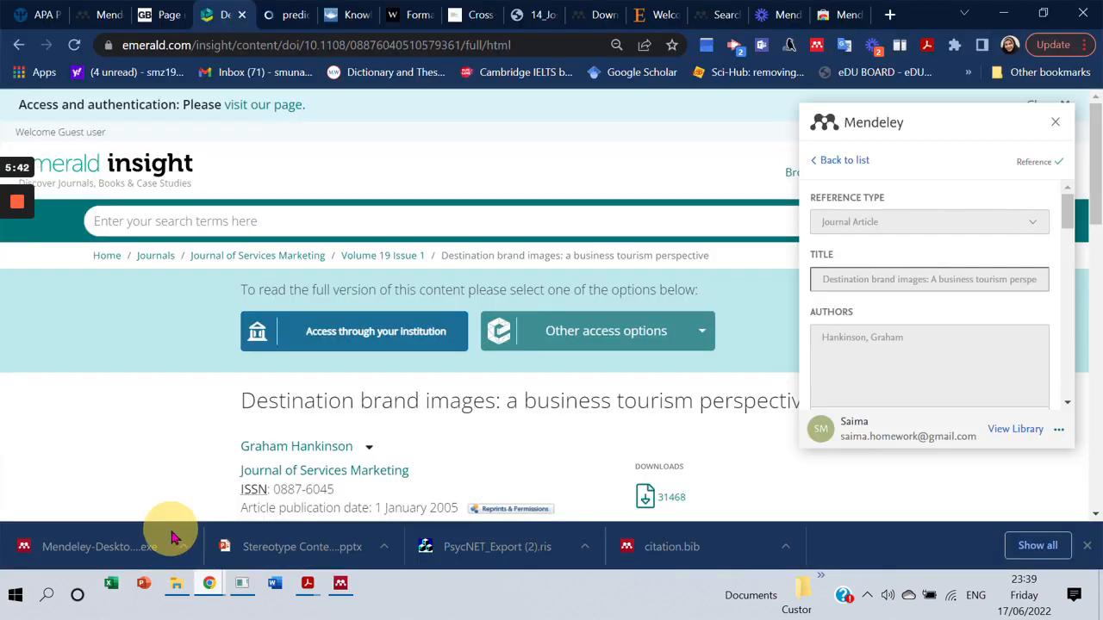
left_click(340, 16)
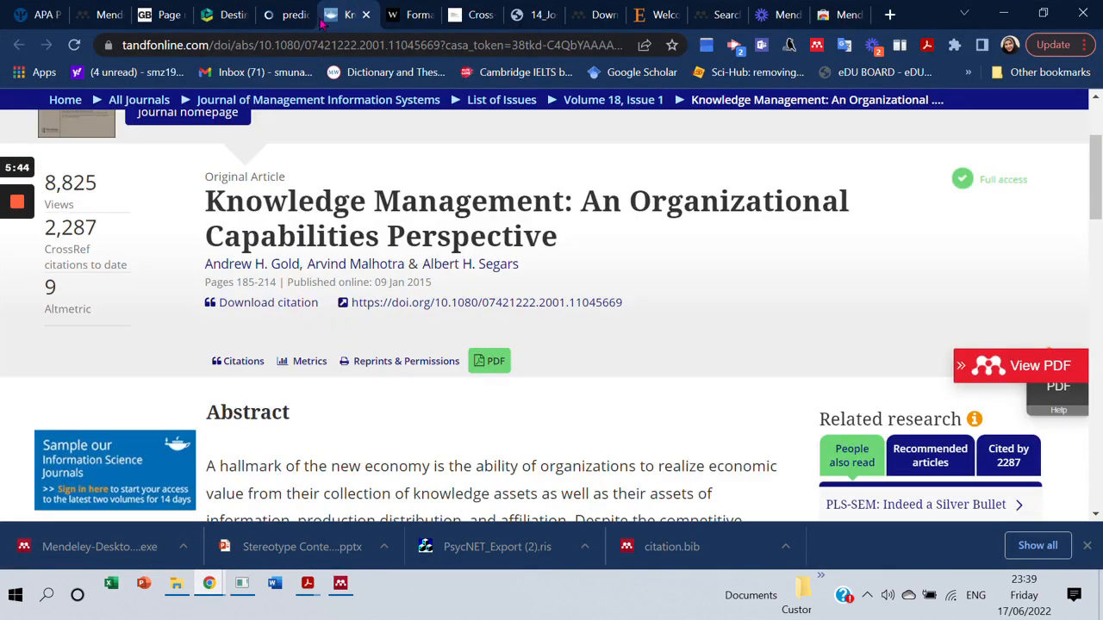
left_click(240, 18)
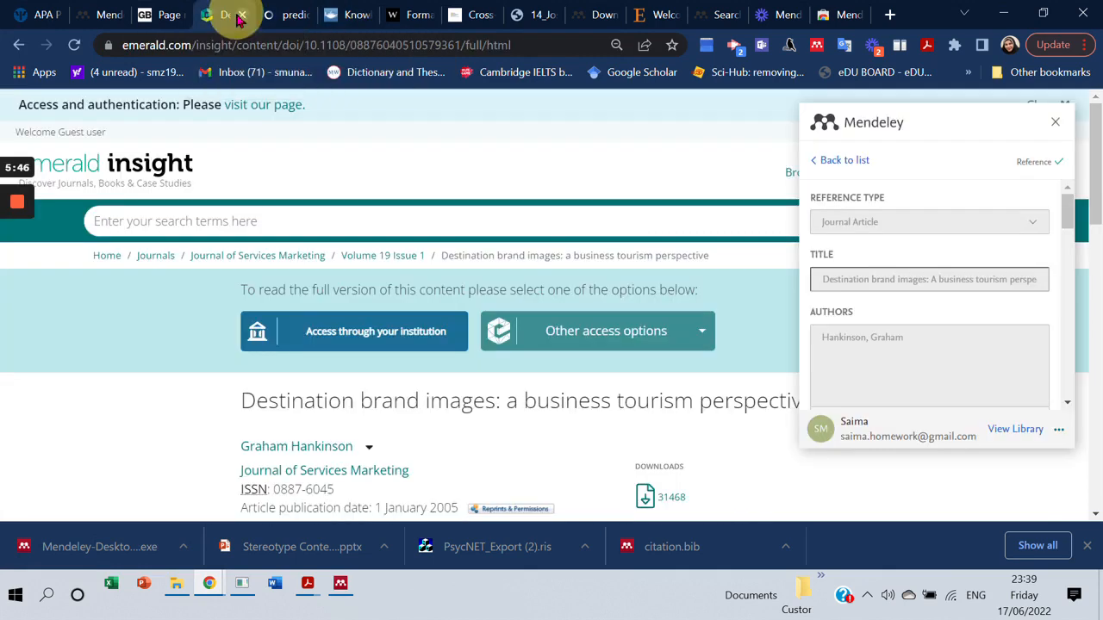
left_click(19, 45)
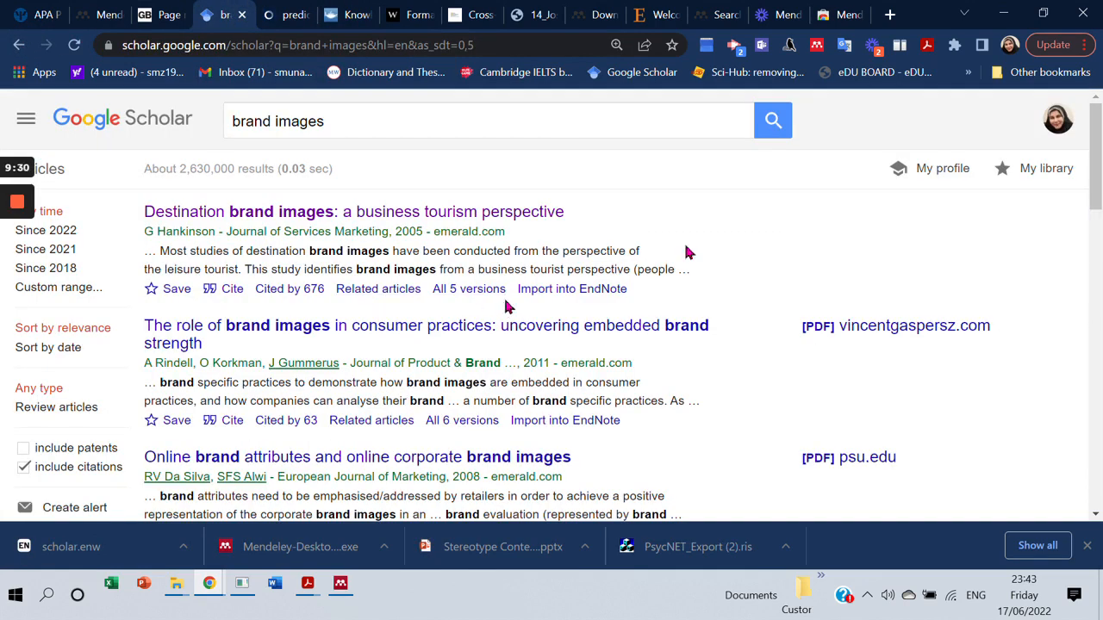
left_click_drag(1100, 181, 1097, 207)
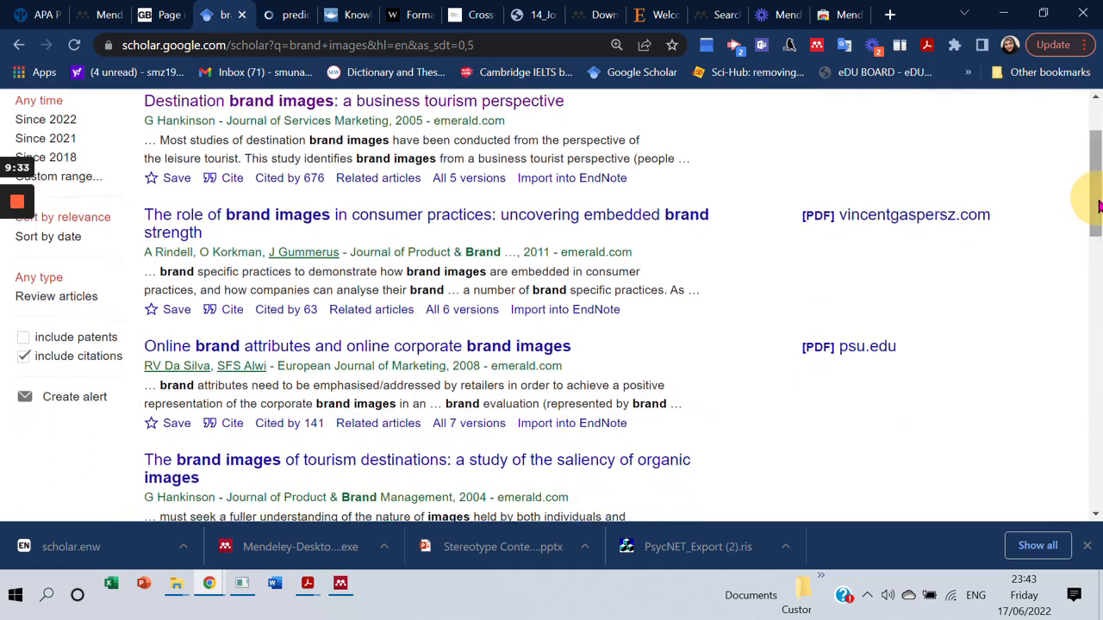
left_click(384, 220)
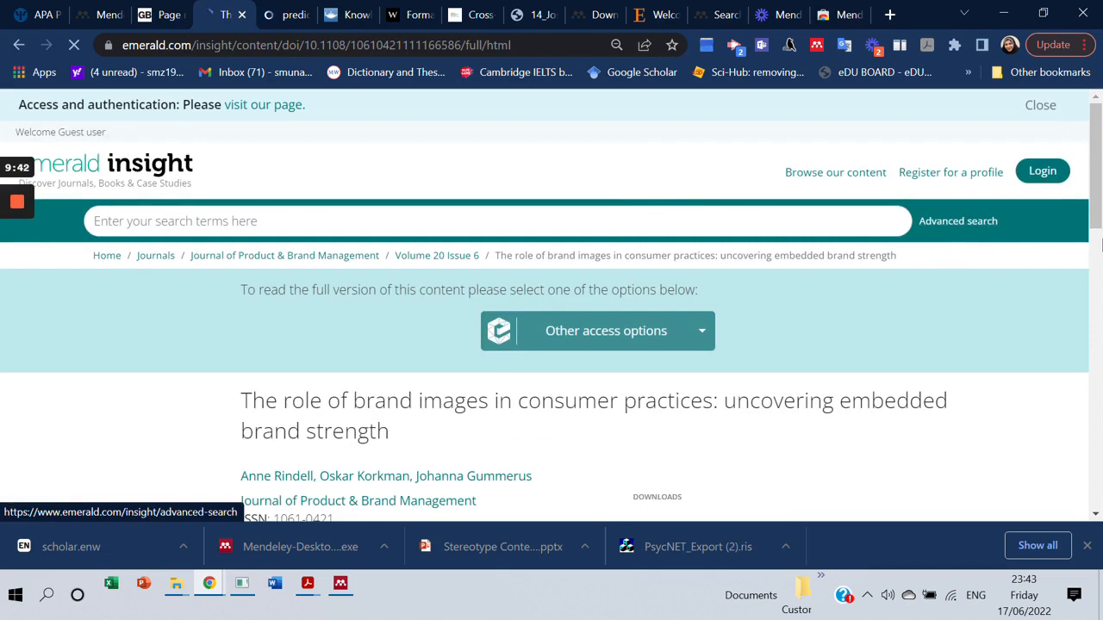
left_click_drag(1100, 165, 1100, 403)
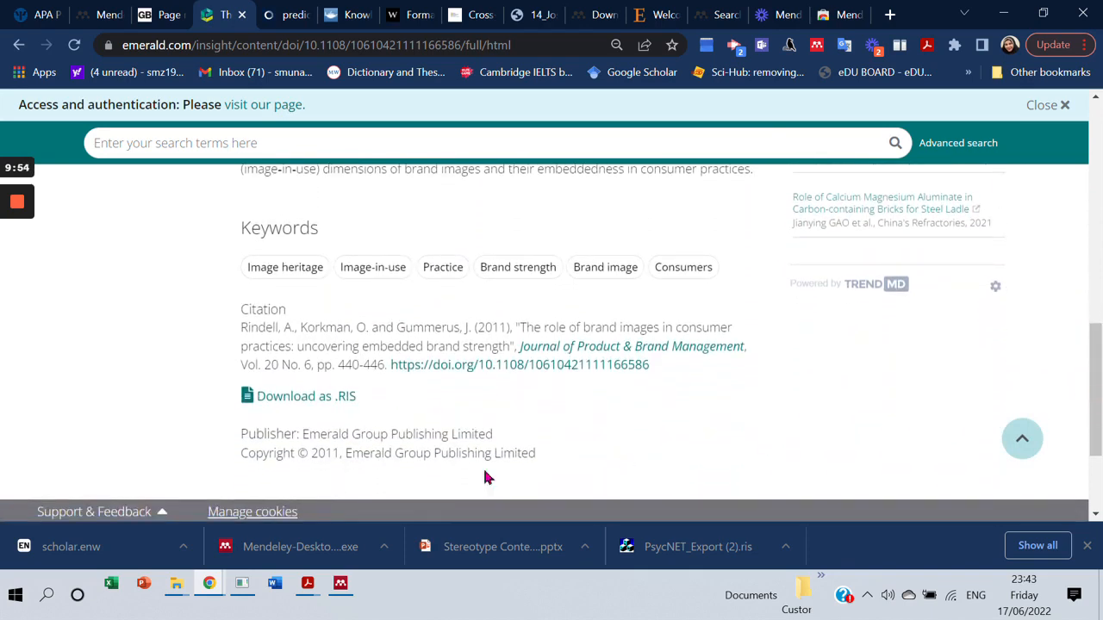
right_click(298, 404)
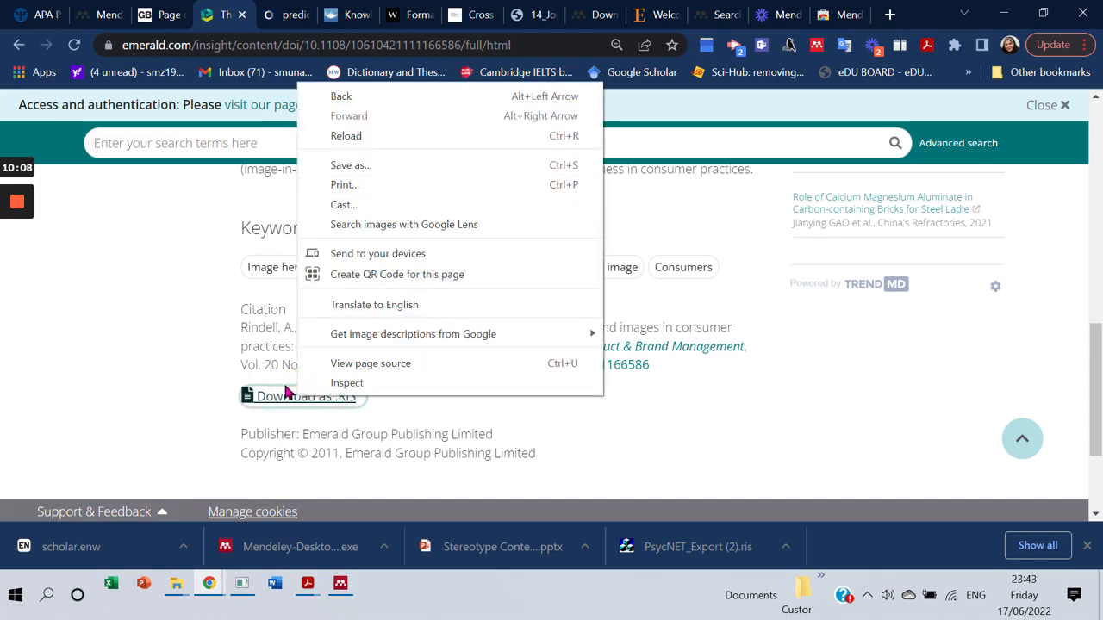
left_click(276, 396)
left_click(277, 393)
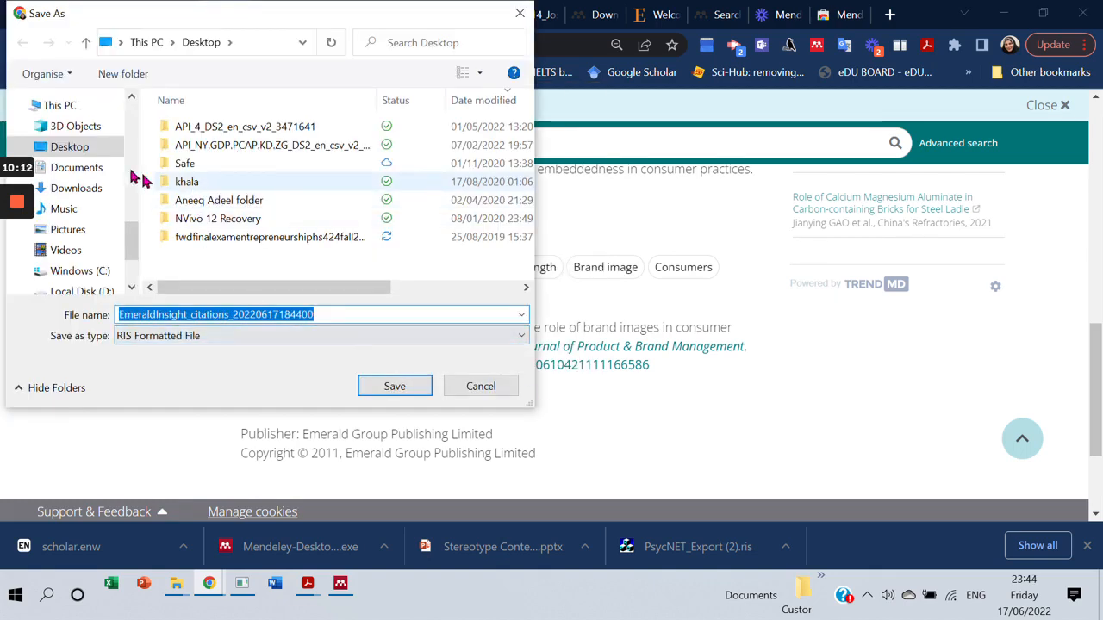
left_click(387, 391)
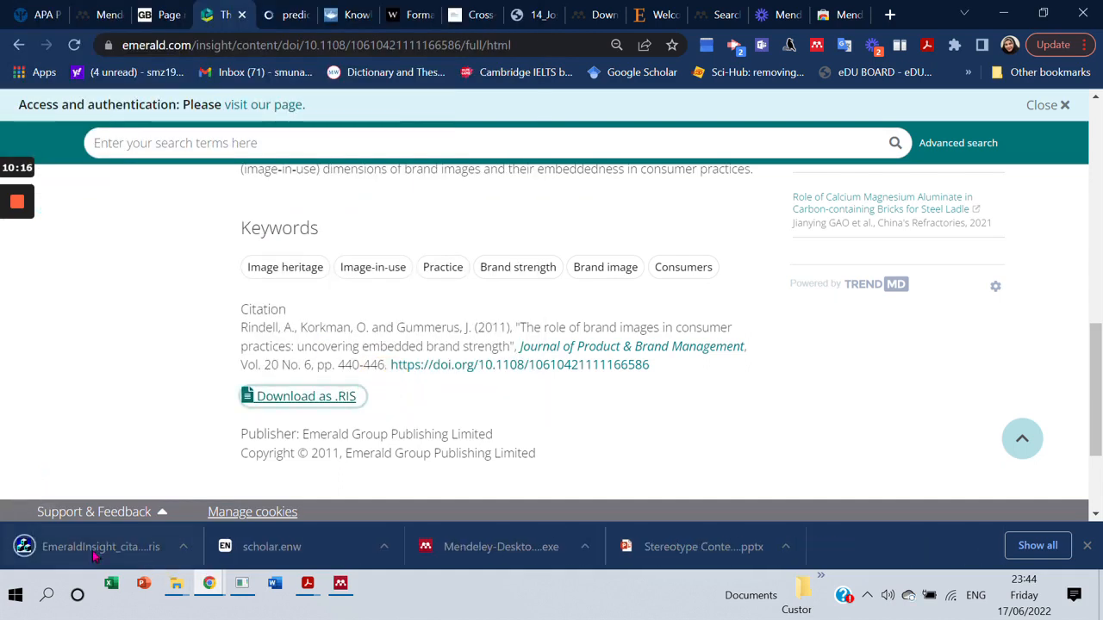
left_click(184, 547)
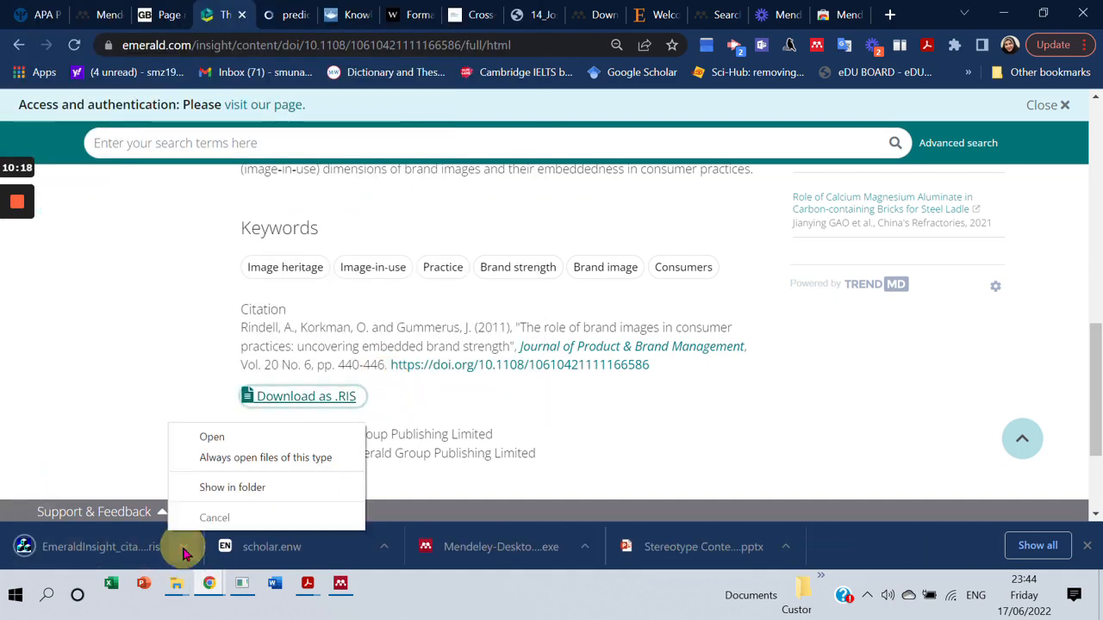
left_click(219, 484)
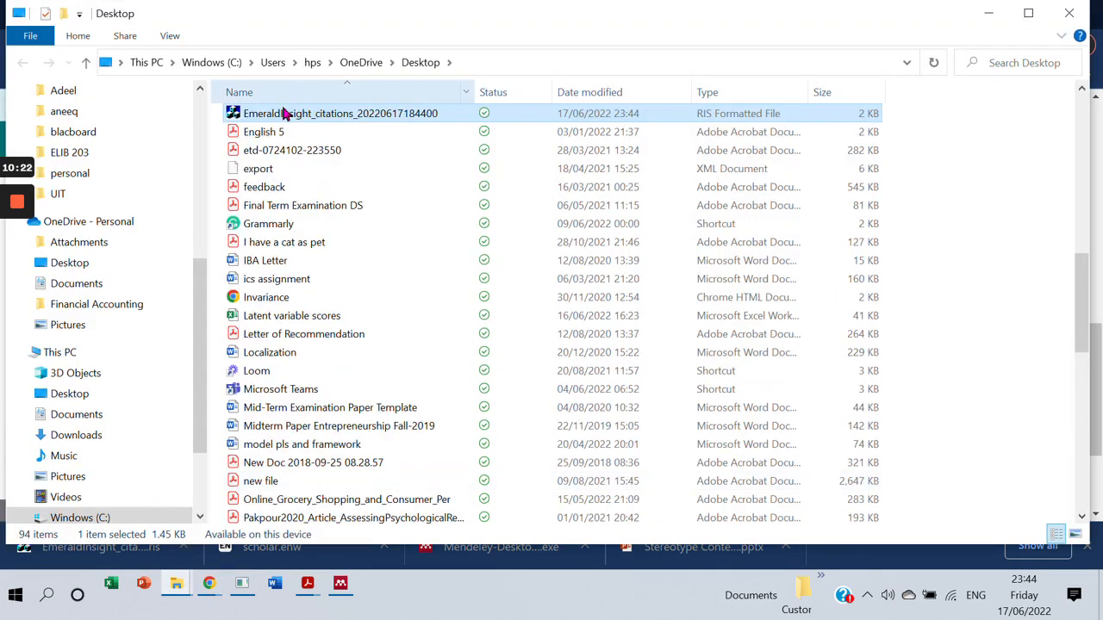
left_click_drag(284, 114, 414, 343)
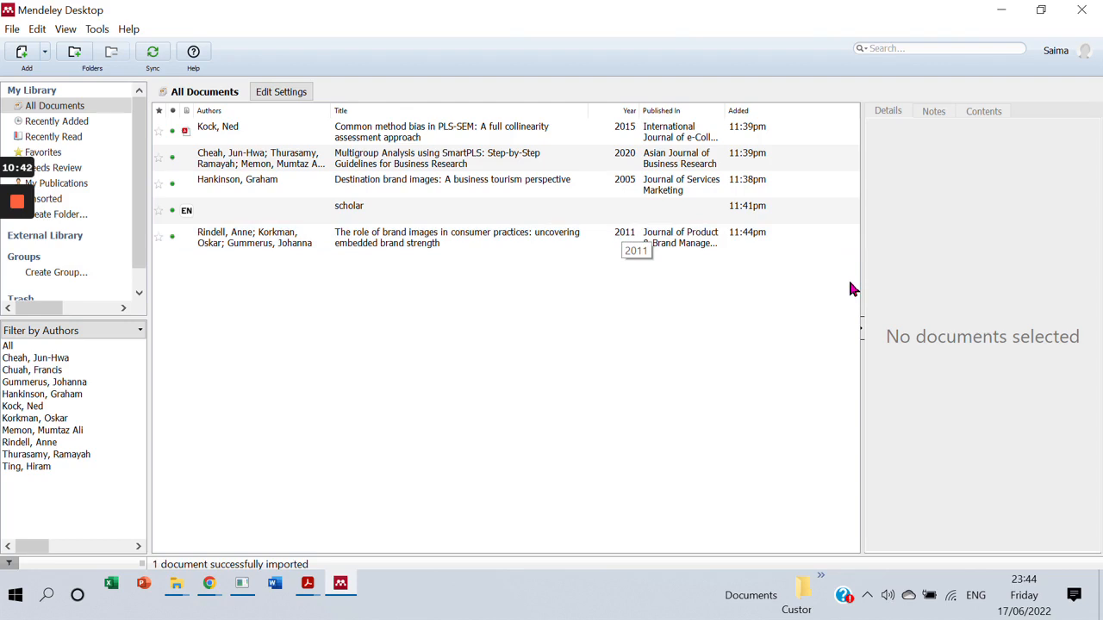
Open the manual entry form for a new document, examine its fields from document type to catalog IDs, and close it without saving
left_click(43, 54)
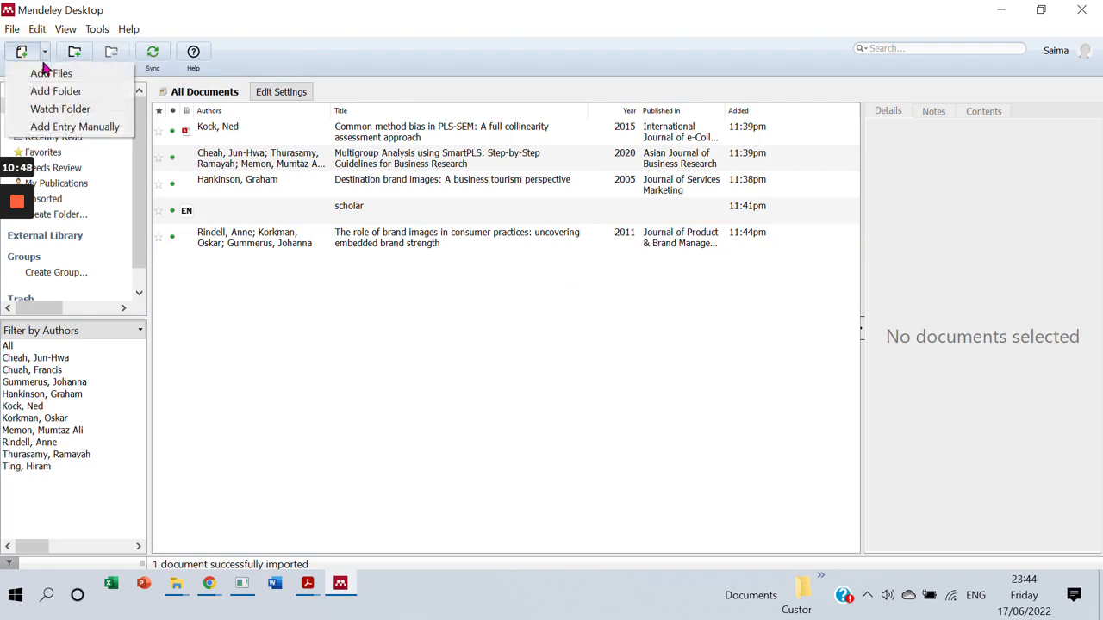
left_click(71, 130)
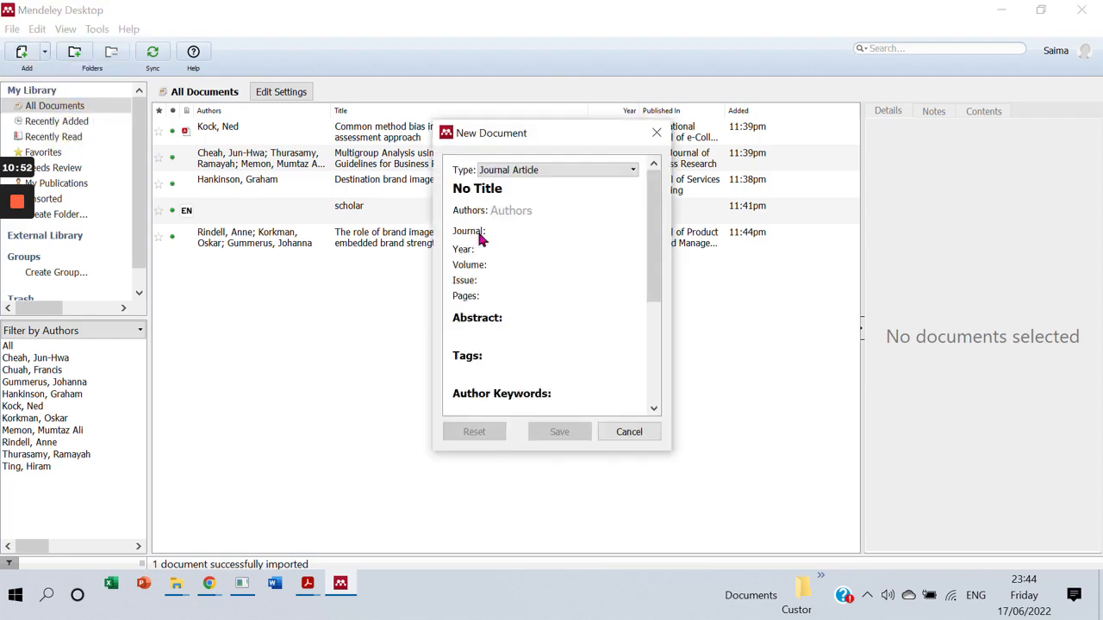
mouse_move(658, 221)
left_mouse_down()
mouse_move(657, 234)
mouse_move(657, 214)
left_mouse_up()
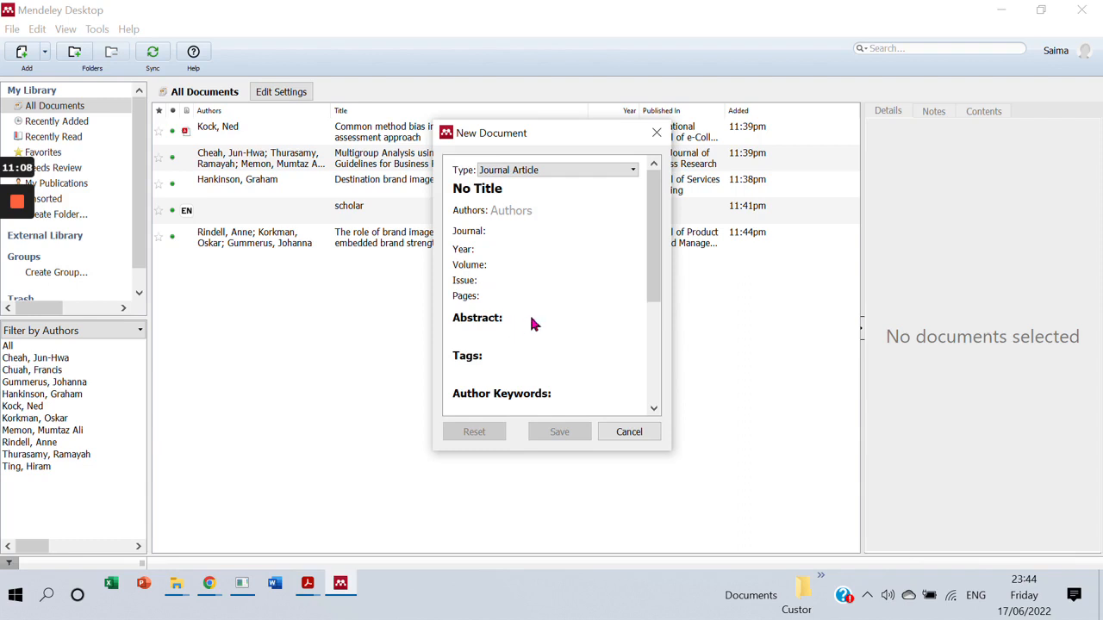
left_click_drag(655, 271, 654, 343)
left_click(536, 355)
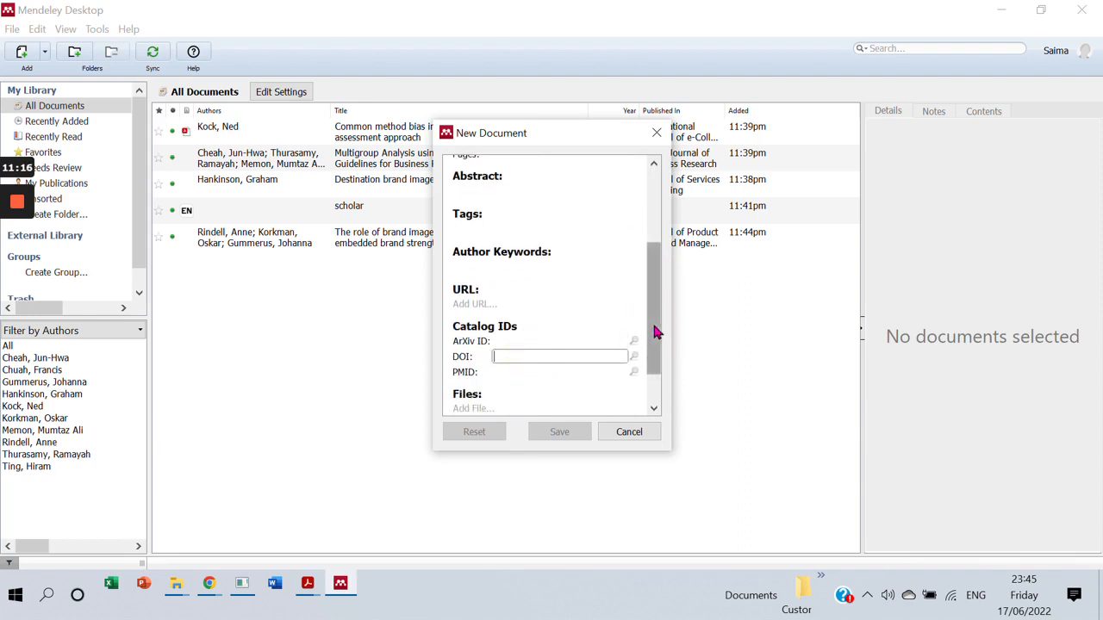
left_click_drag(656, 330, 657, 367)
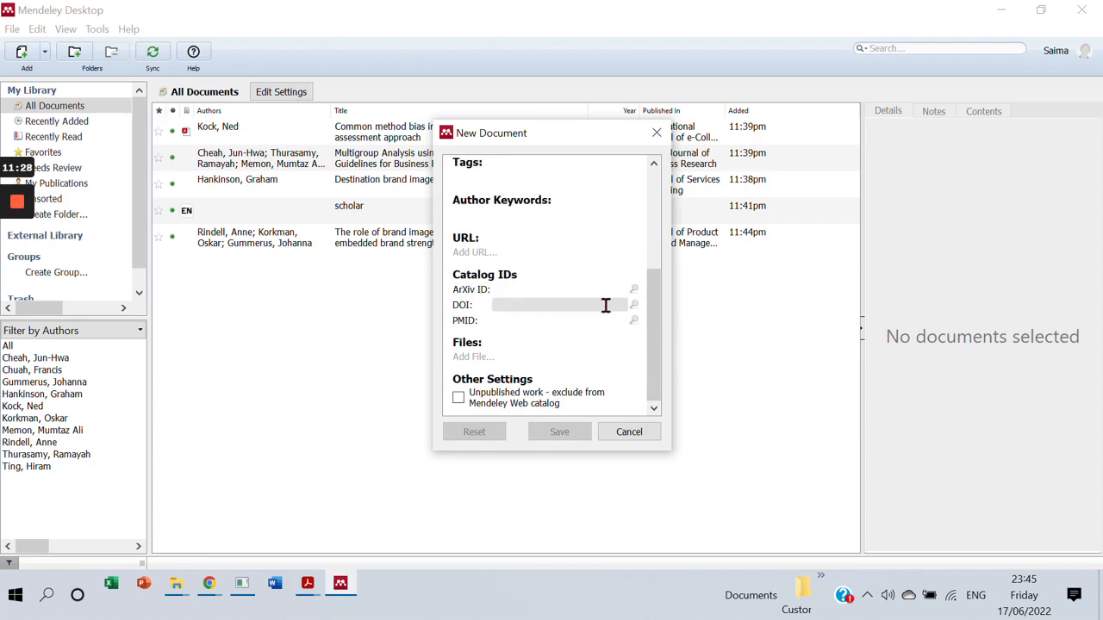
left_click_drag(650, 315, 647, 223)
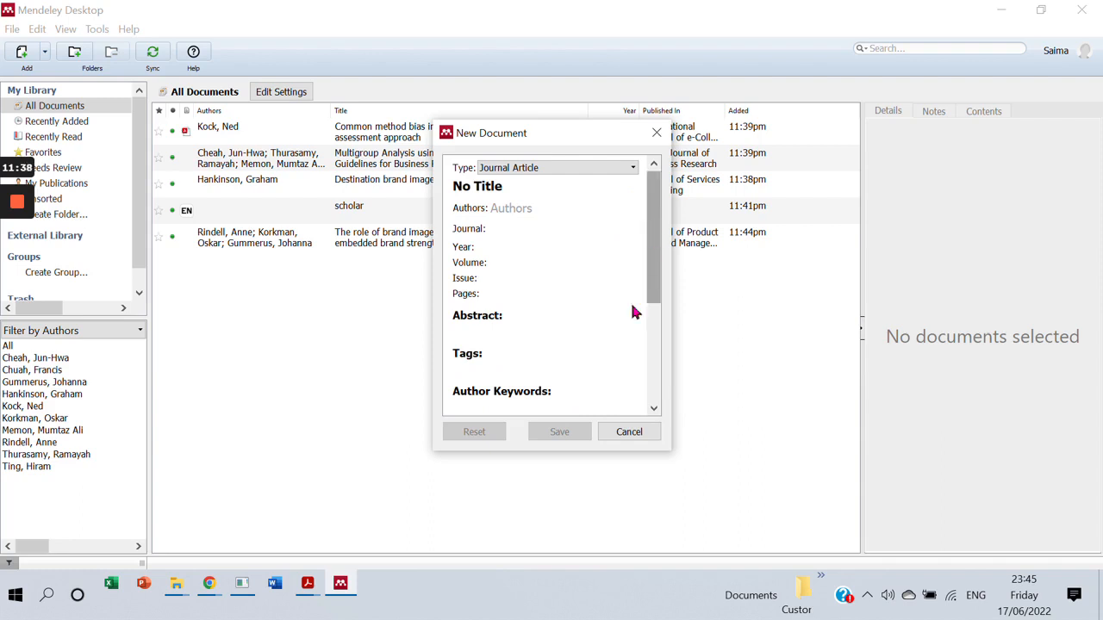
left_click(628, 436)
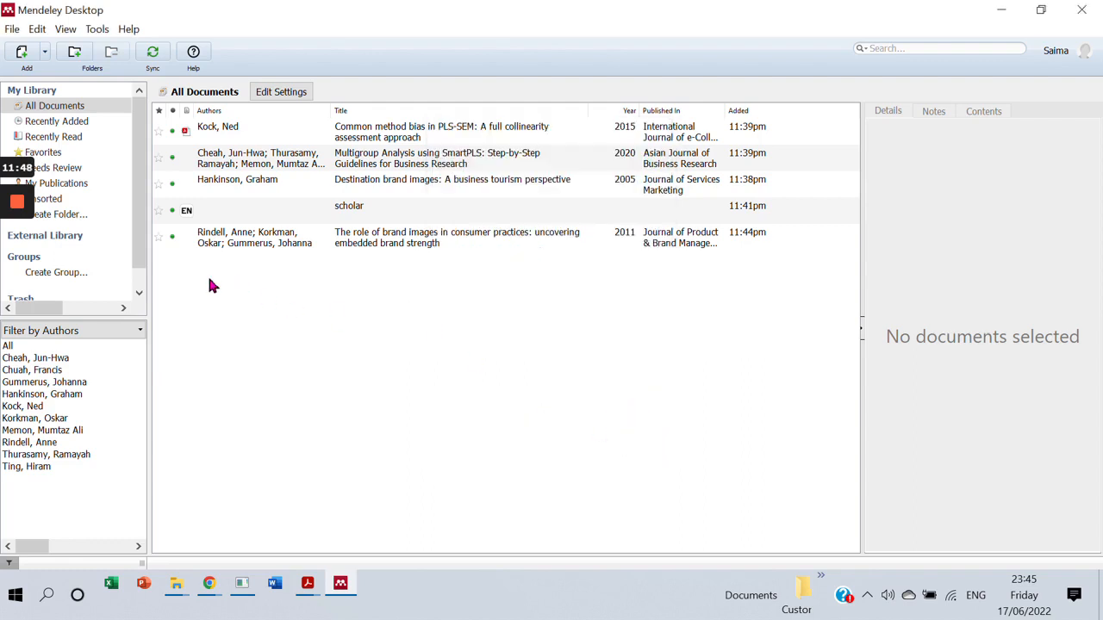
Import the articles folder from the D: drive into the library, including its subfolders
left_click(44, 54)
left_click(46, 54)
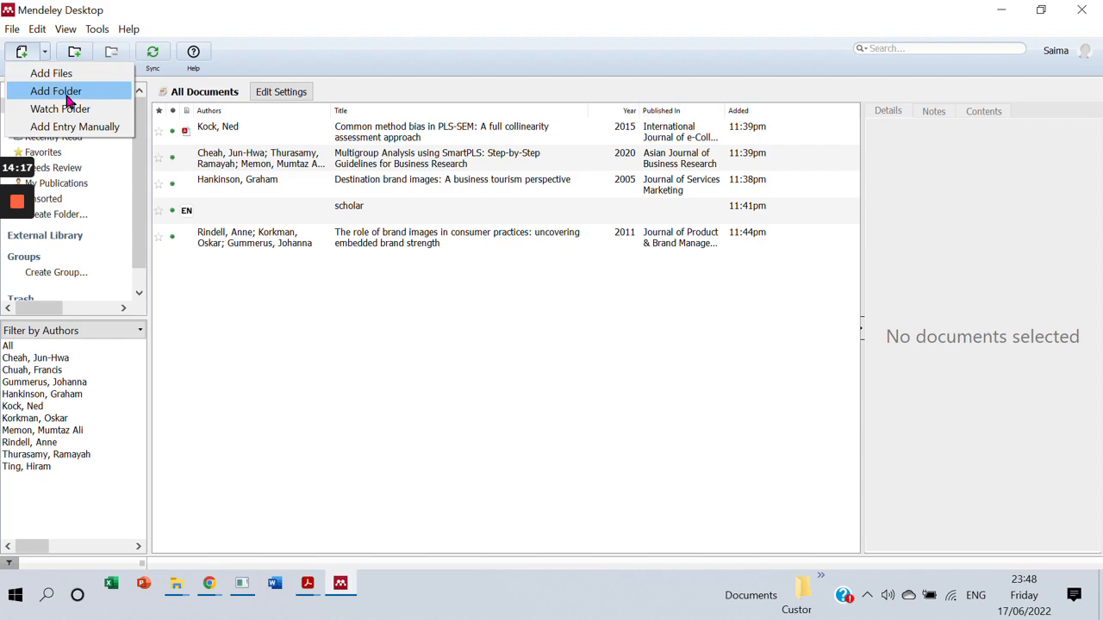
left_click(46, 55)
left_click(47, 56)
left_click(53, 97)
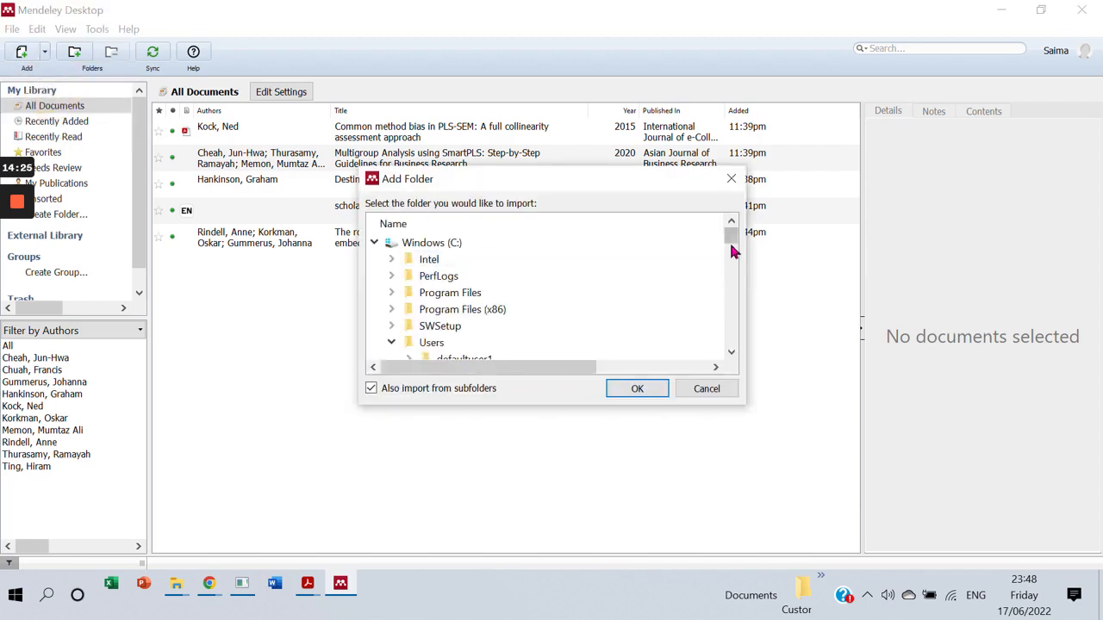
left_click_drag(731, 236, 731, 340)
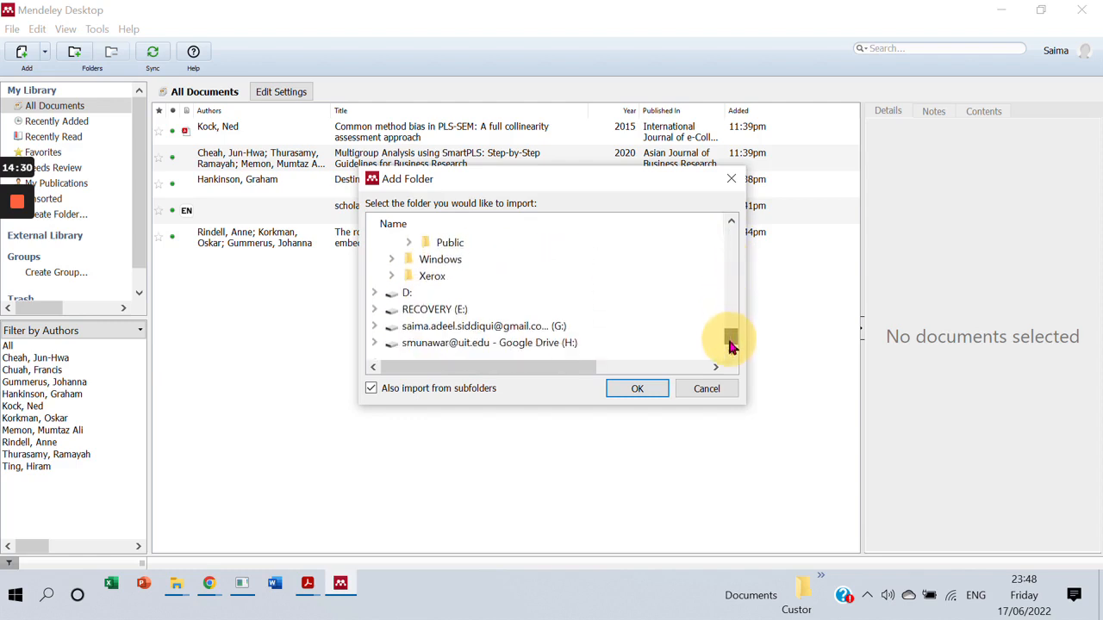
left_click(374, 293)
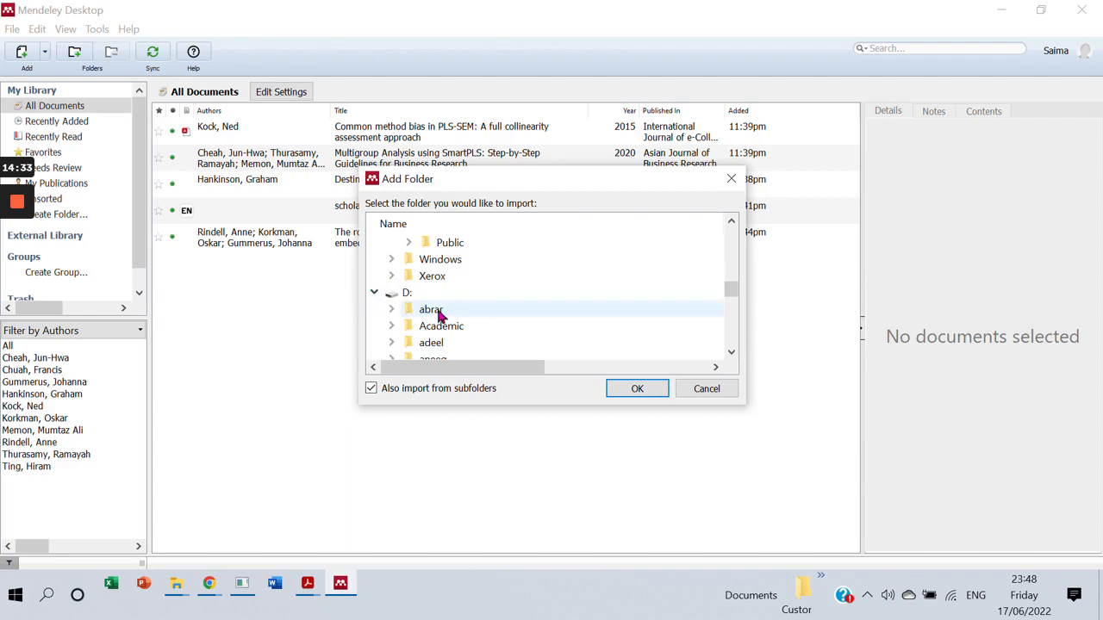
left_click(737, 360)
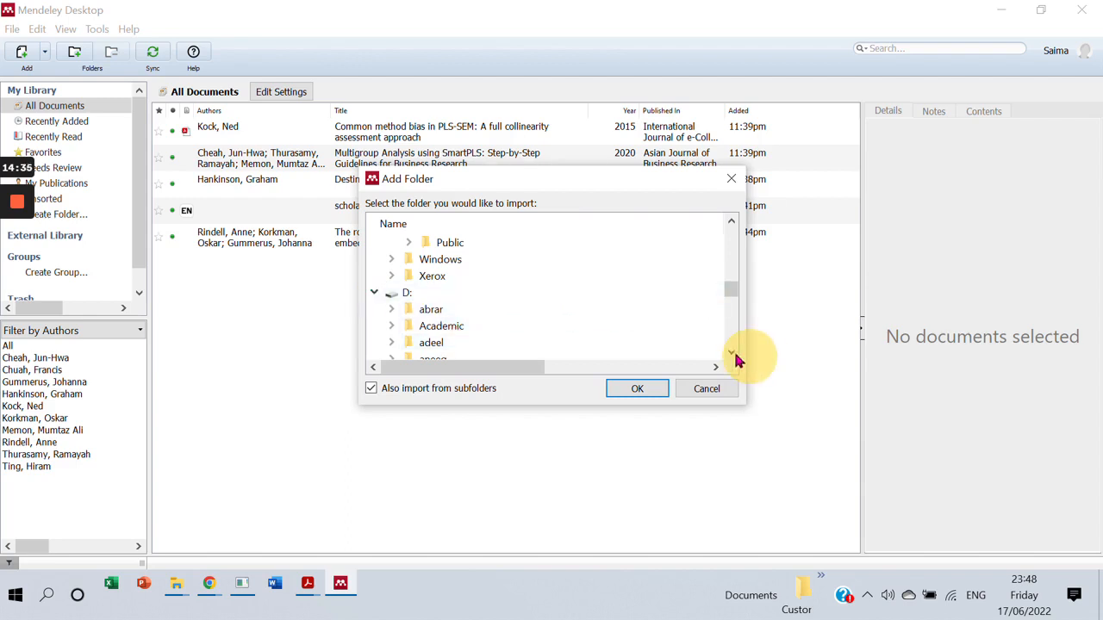
left_click(732, 354)
left_click(732, 354)
left_click(730, 354)
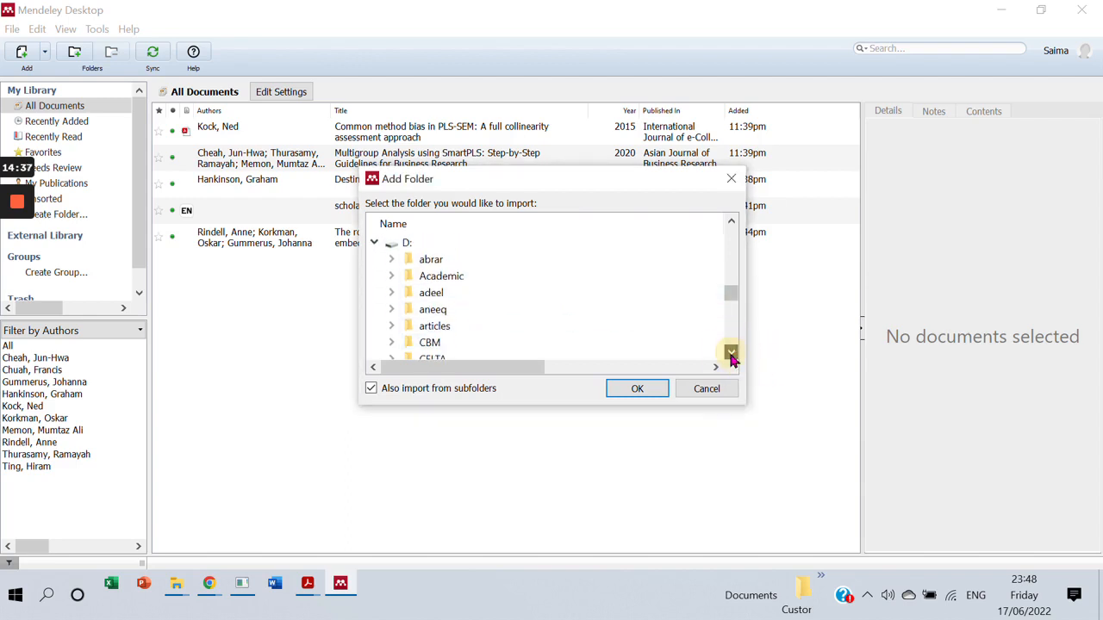
left_click(731, 354)
left_click(731, 355)
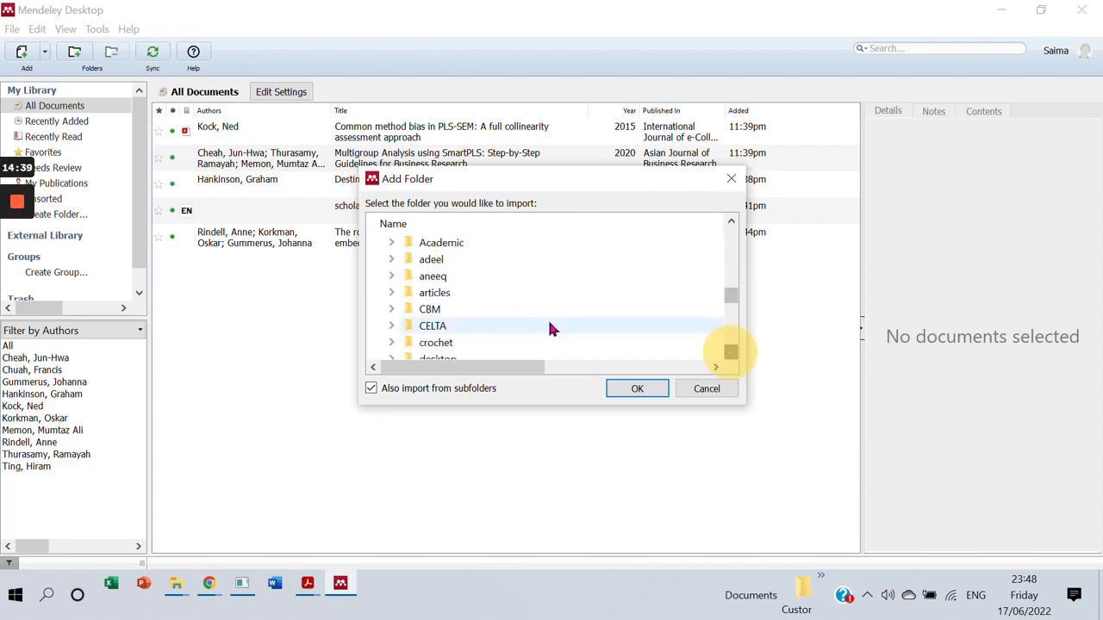
left_click(431, 298)
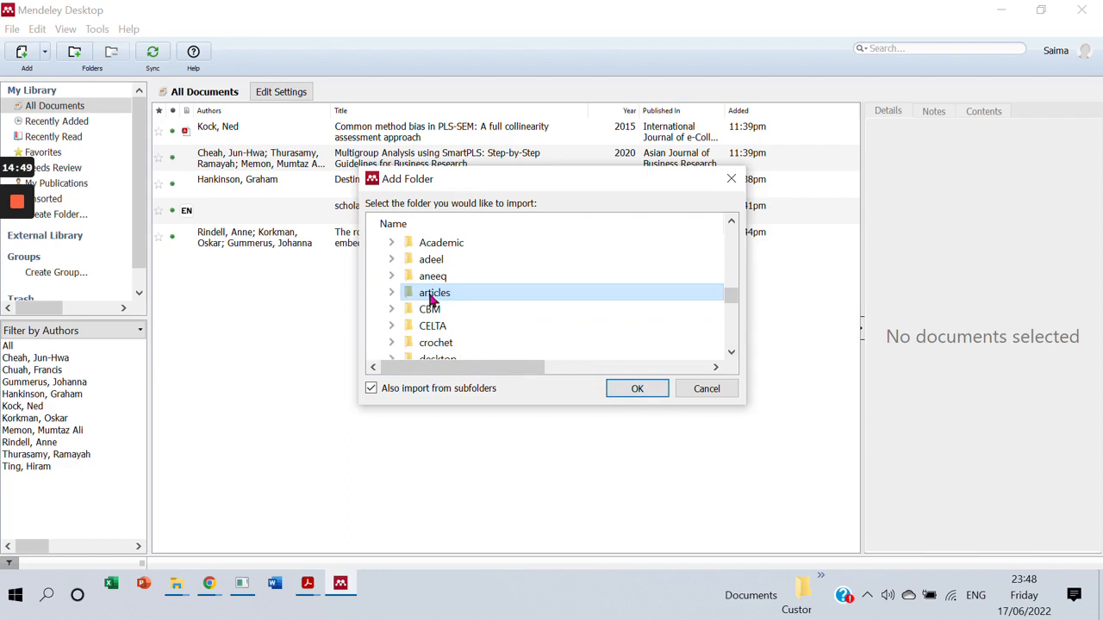
left_click(629, 389)
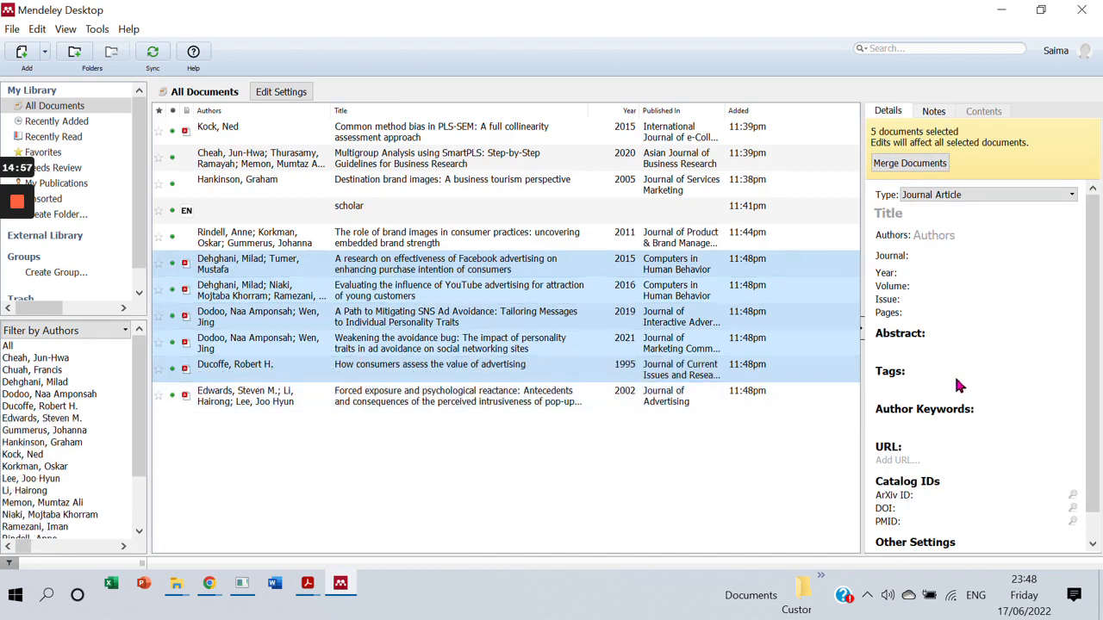
Complete the details of the imported article "Forced exposure and psychological reactance" with a DOI lookup and review the entry
left_click(1093, 428)
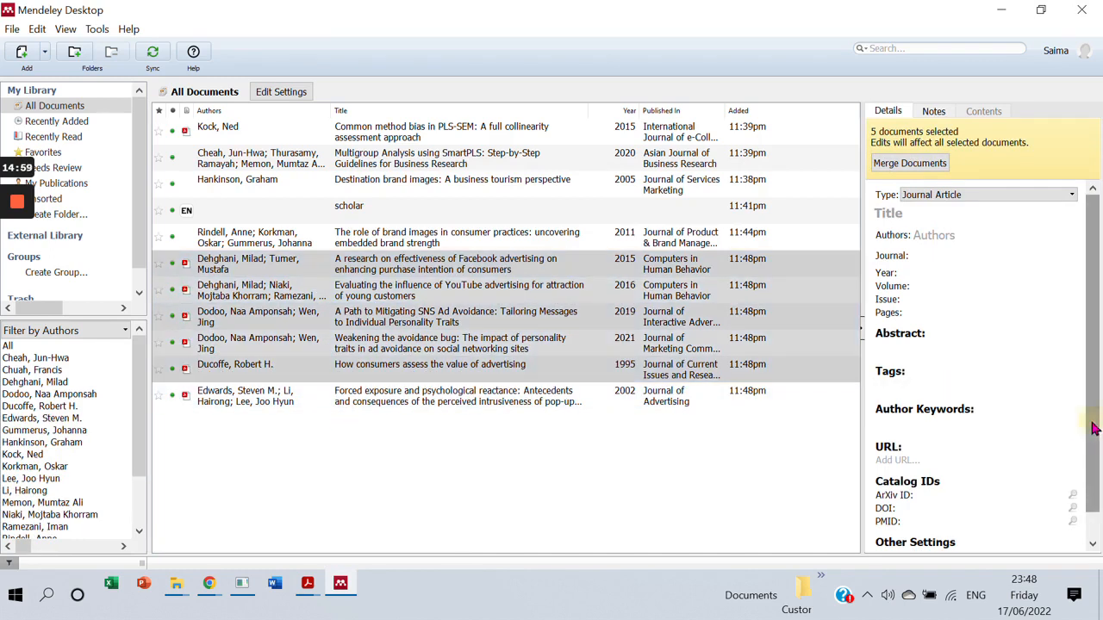
left_click(568, 395)
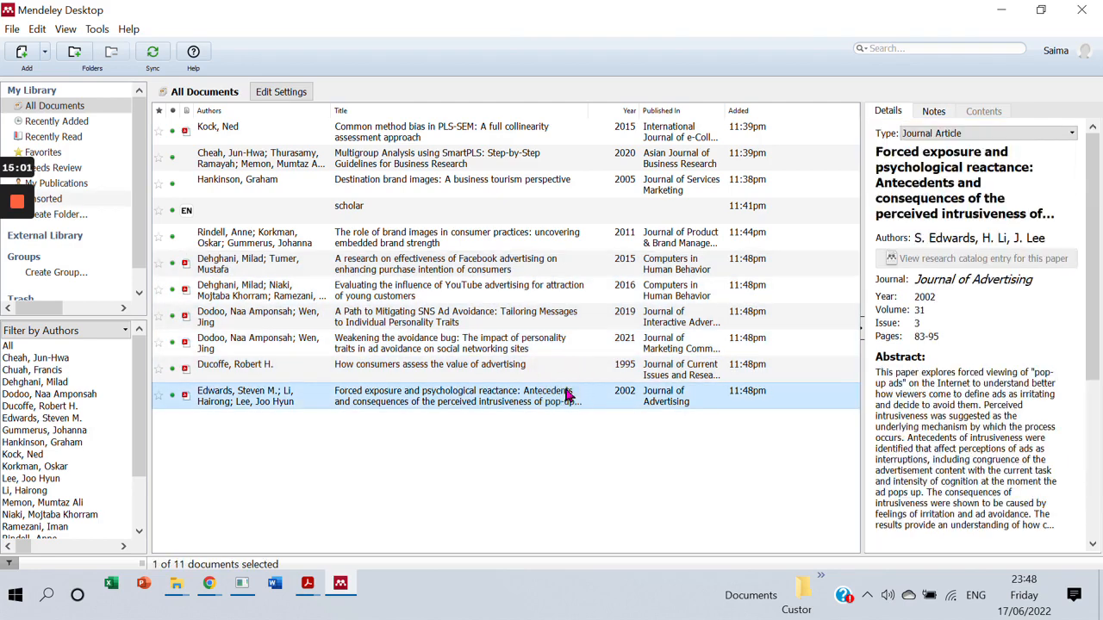
left_click_drag(1093, 269, 1094, 420)
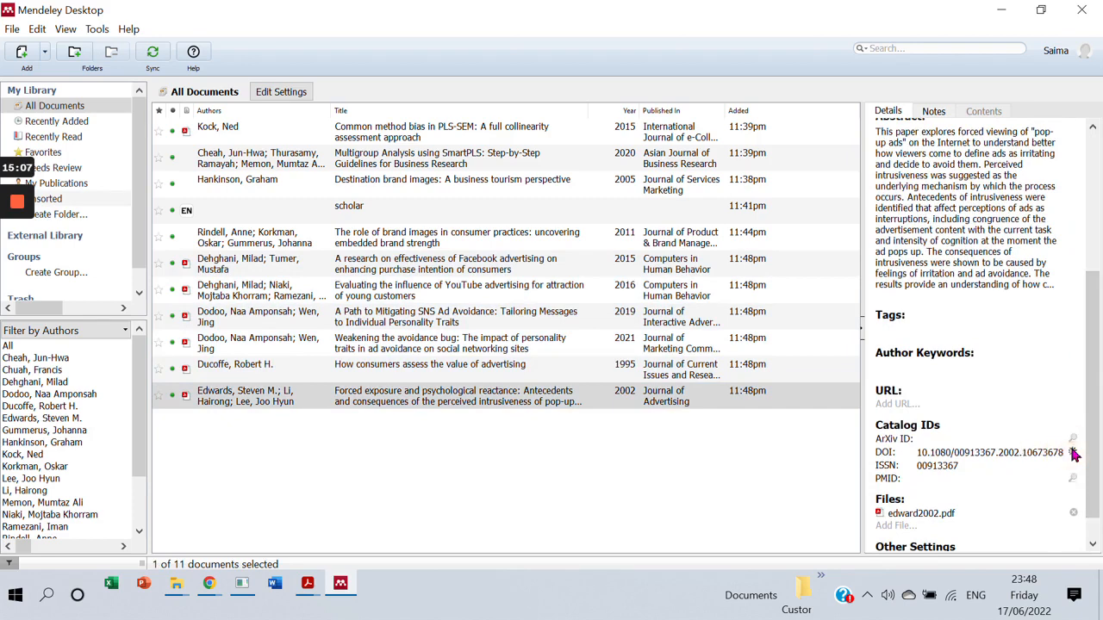
left_click(1073, 452)
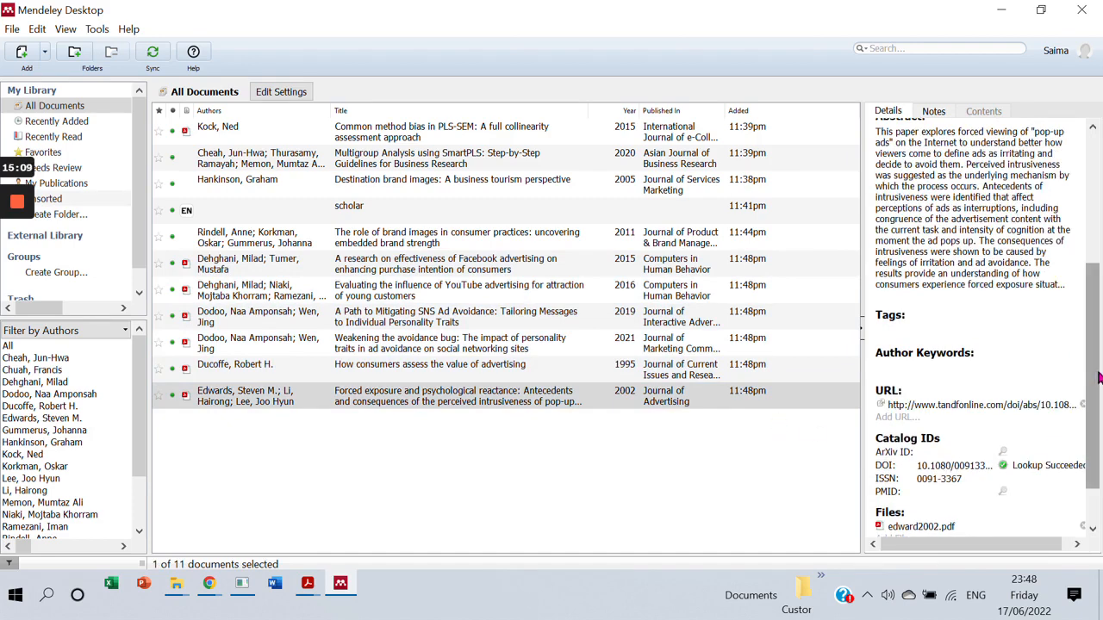
left_click_drag(1099, 377, 1090, 219)
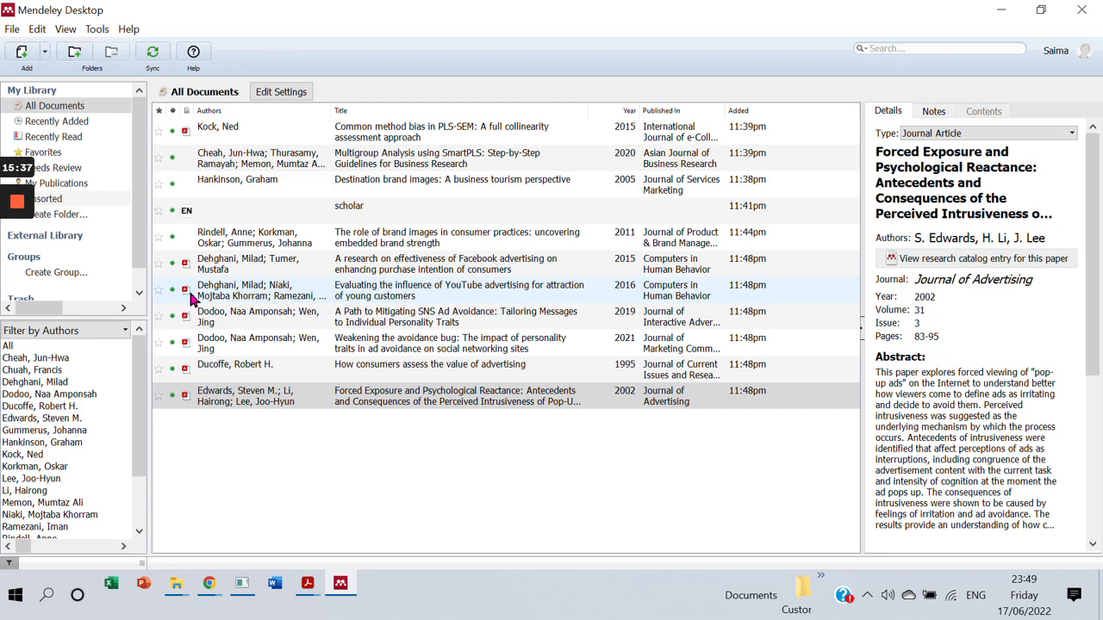
mouse_move(18, 207)
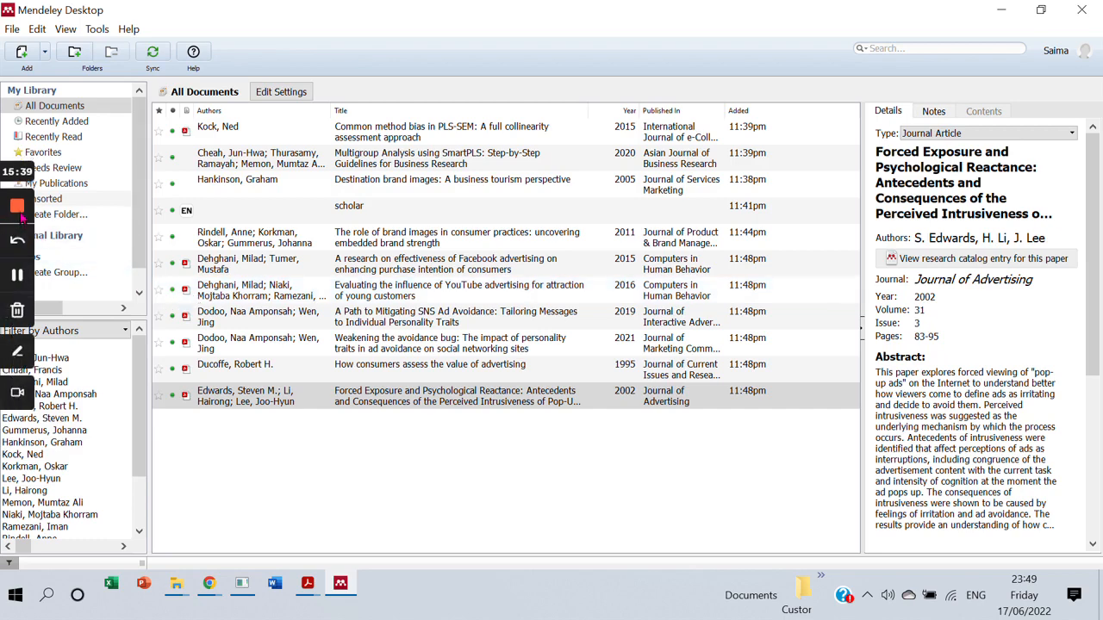